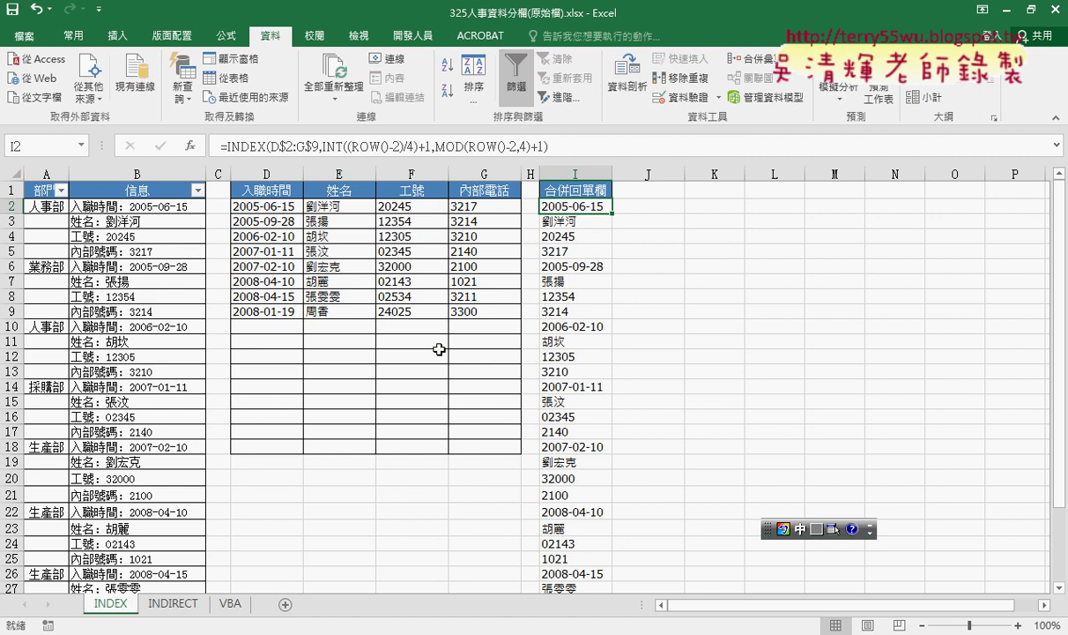
# Step: Switch to the INDIRECT sheet and select cell I2 under the 合併回單欄 header
pyautogui.click(170, 603)
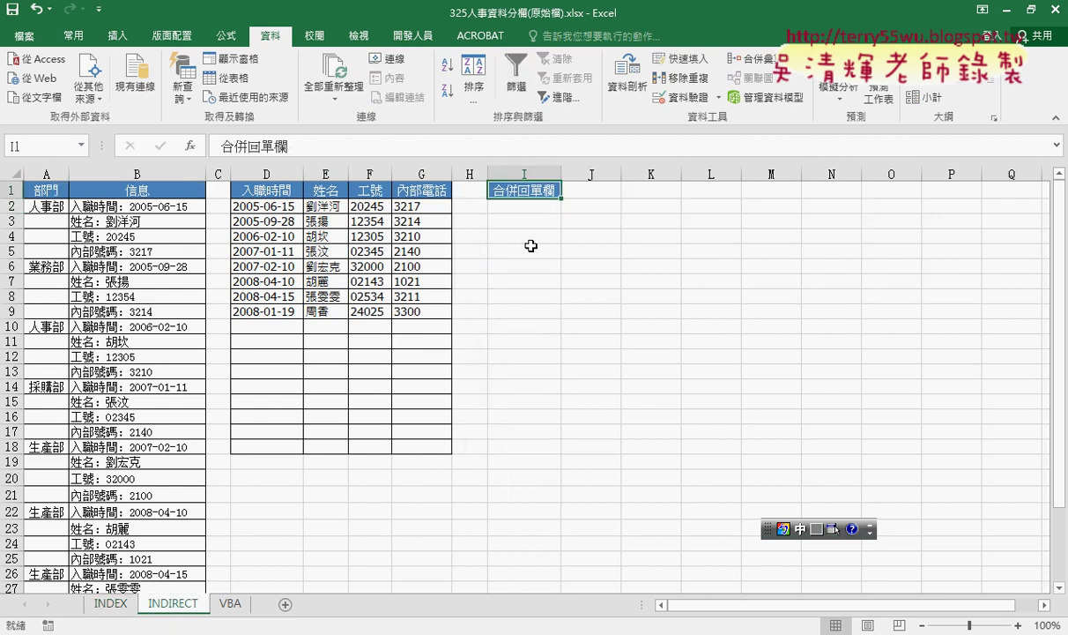
pyautogui.click(555, 208)
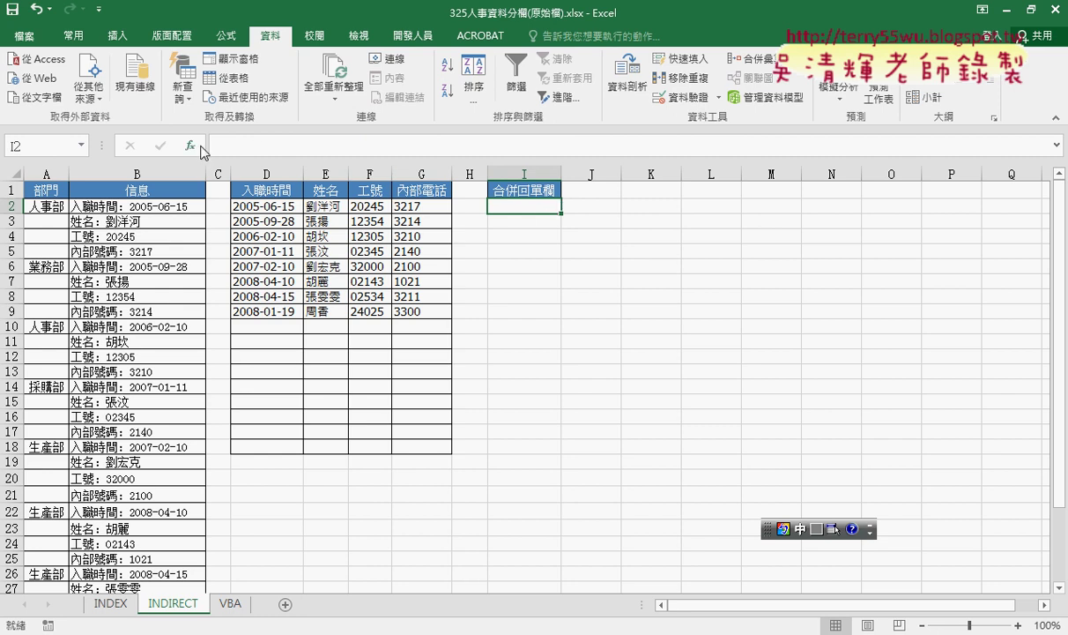
# Step: Insert =INDIRECT("D2") into I2 from the 檢視與參照 category, showing 2005-06-15
pyautogui.click(191, 146)
pyautogui.click(398, 190)
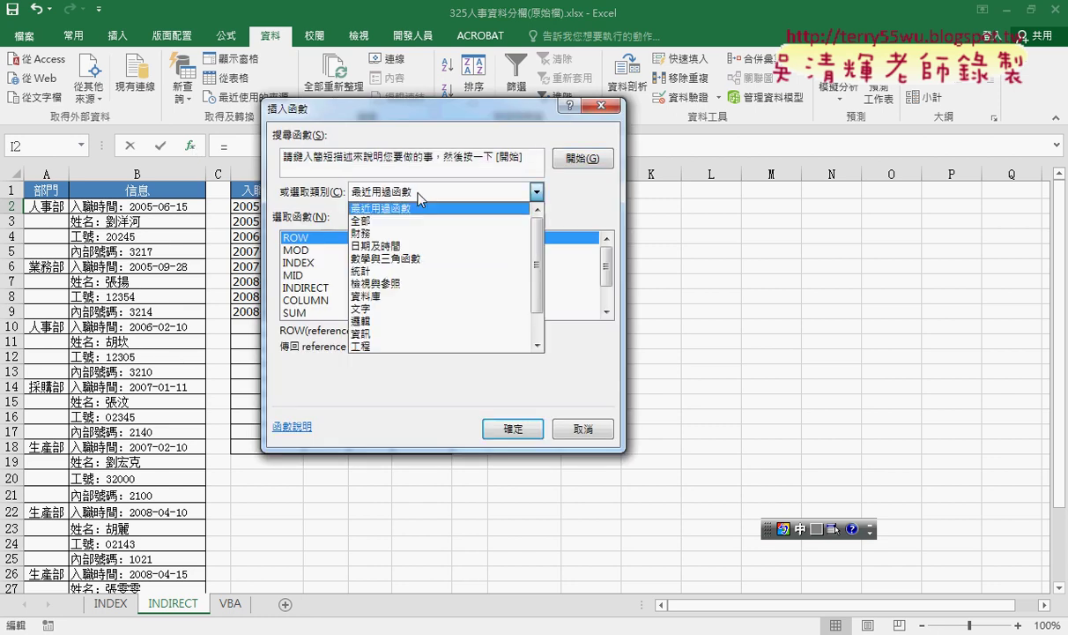
pyautogui.click(420, 283)
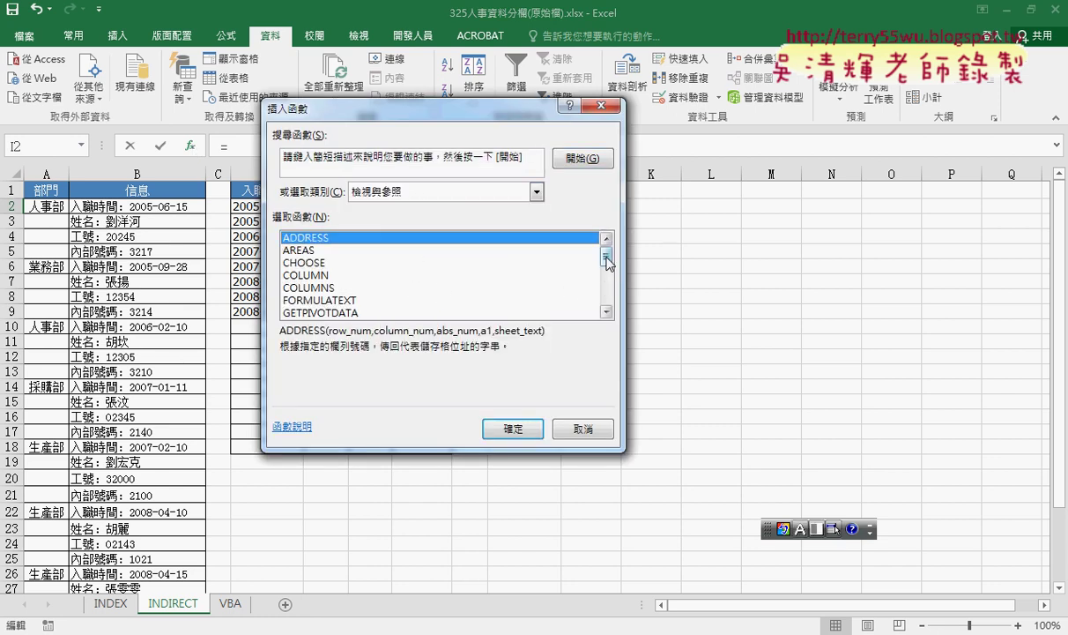
pyautogui.moveTo(607, 255); pyautogui.dragTo(607, 279)
pyautogui.click(308, 287)
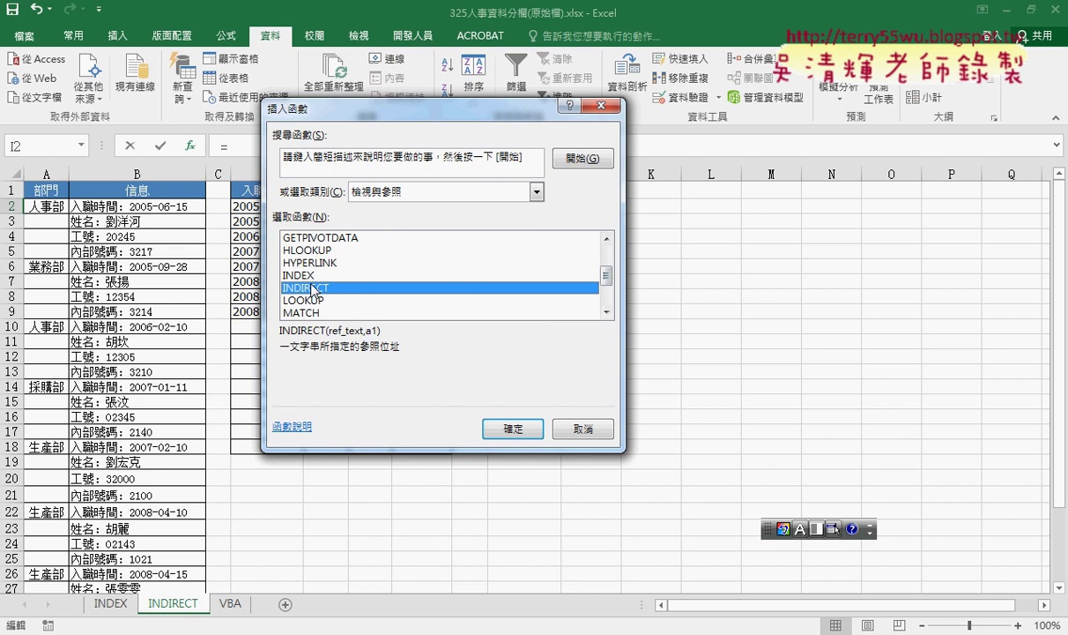
pyautogui.click(507, 429)
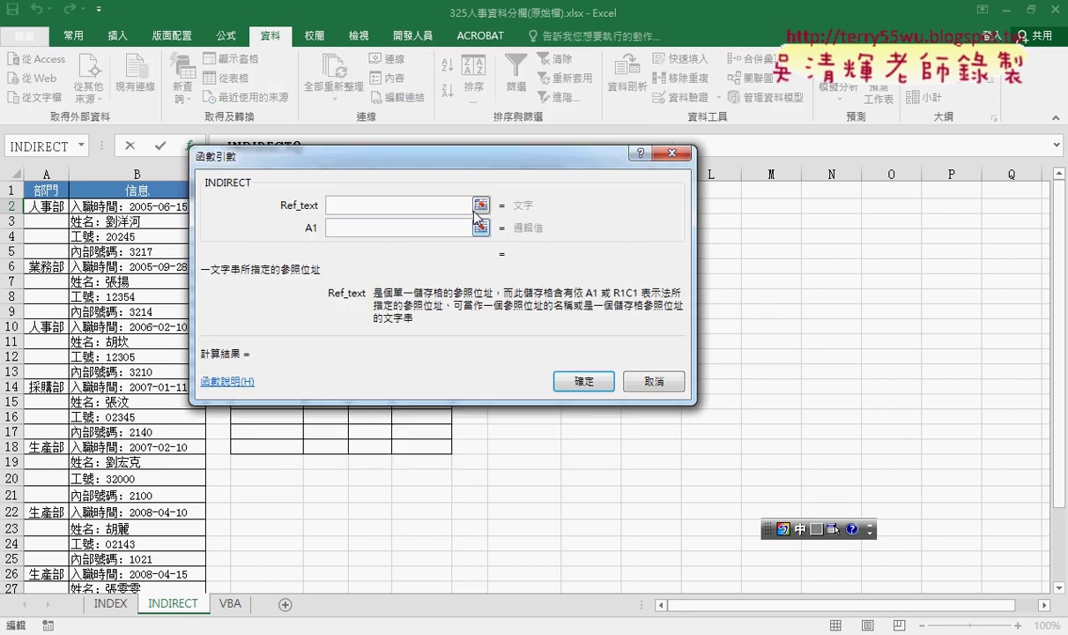
pyautogui.moveTo(439, 152); pyautogui.dragTo(565, 331)
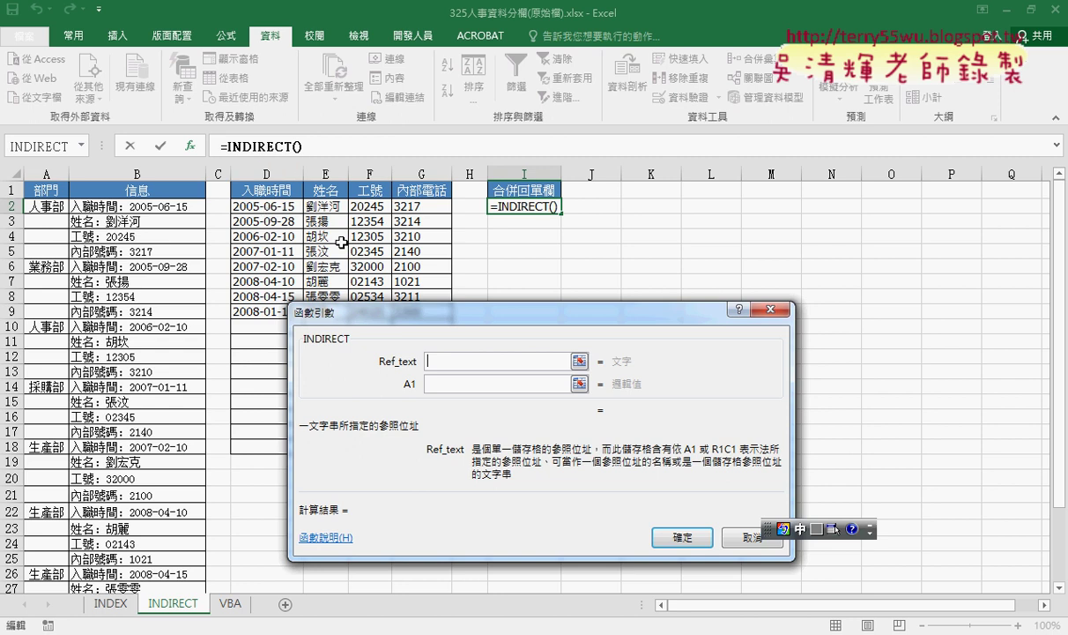
pyautogui.write('"')
pyautogui.press('BackSpace')
pyautogui.write('"')
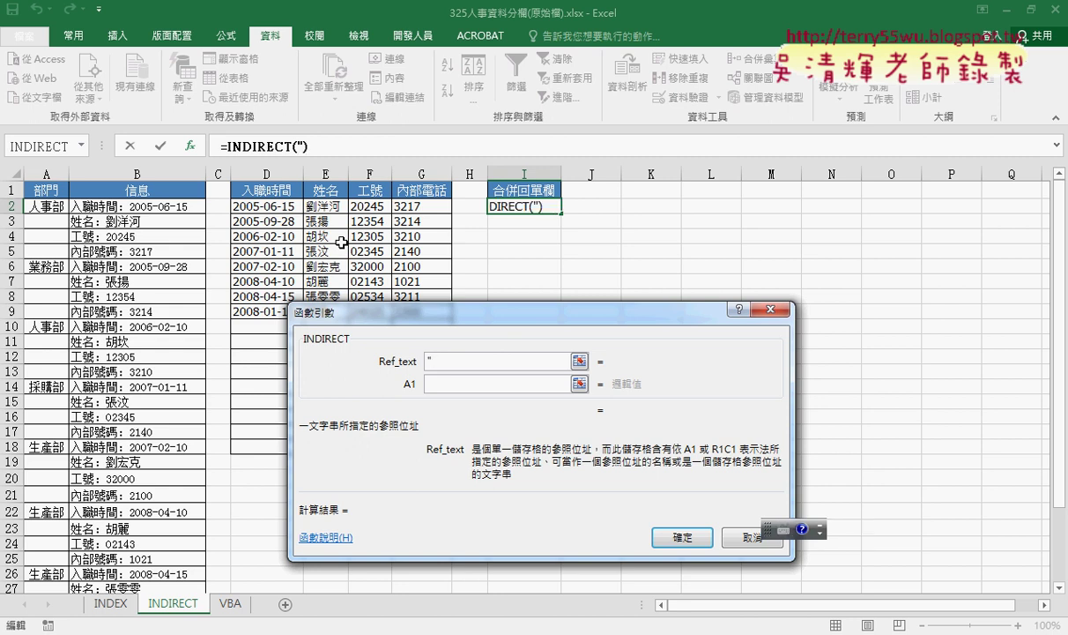
pyautogui.write('D2')
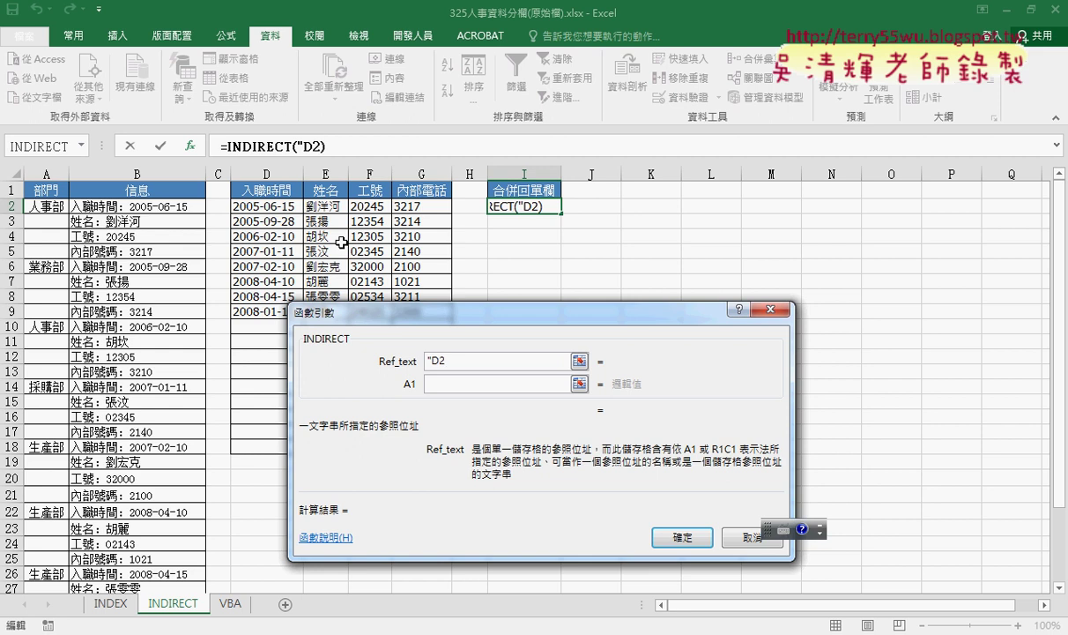
pyautogui.write('"')
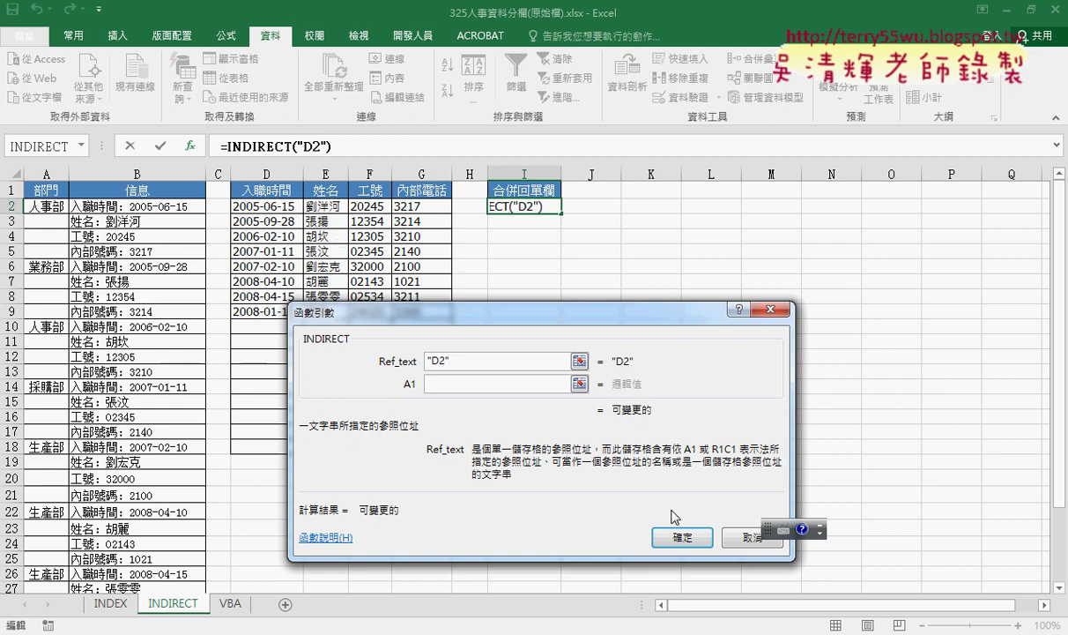
pyautogui.doubleClick(663, 531)
pyautogui.click(525, 210)
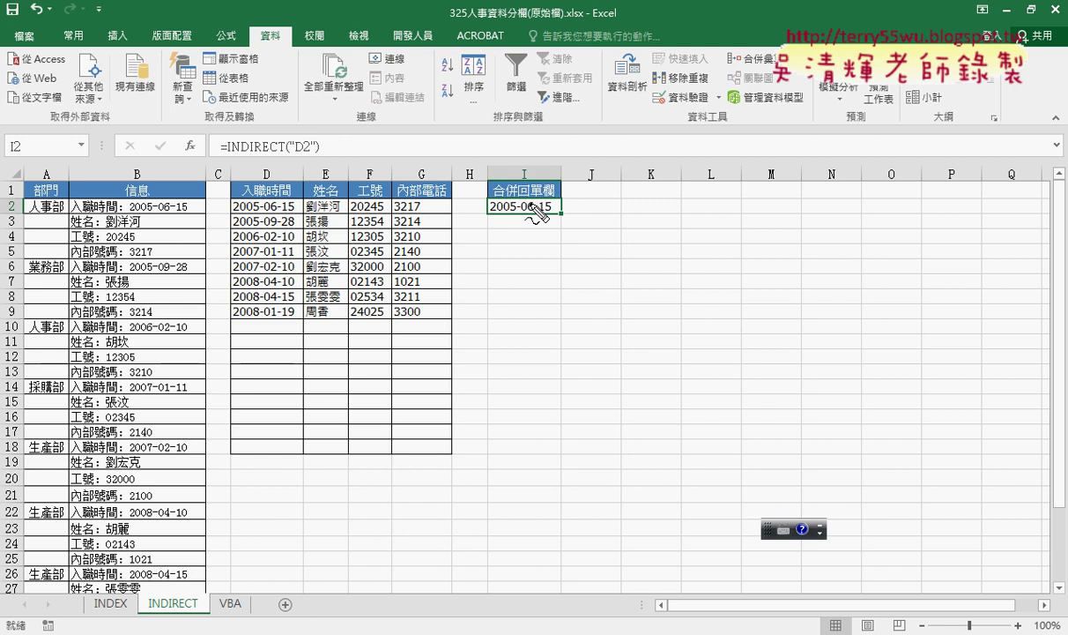
pyautogui.moveTo(337, 202); pyautogui.dragTo(427, 208)
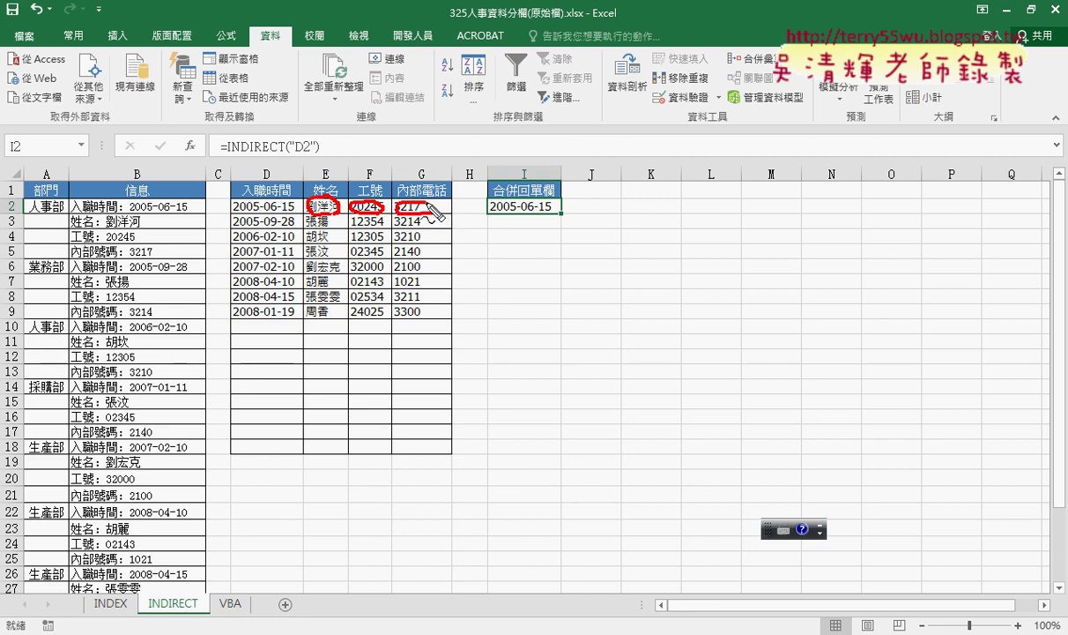
pyautogui.moveTo(264, 185); pyautogui.dragTo(275, 183)
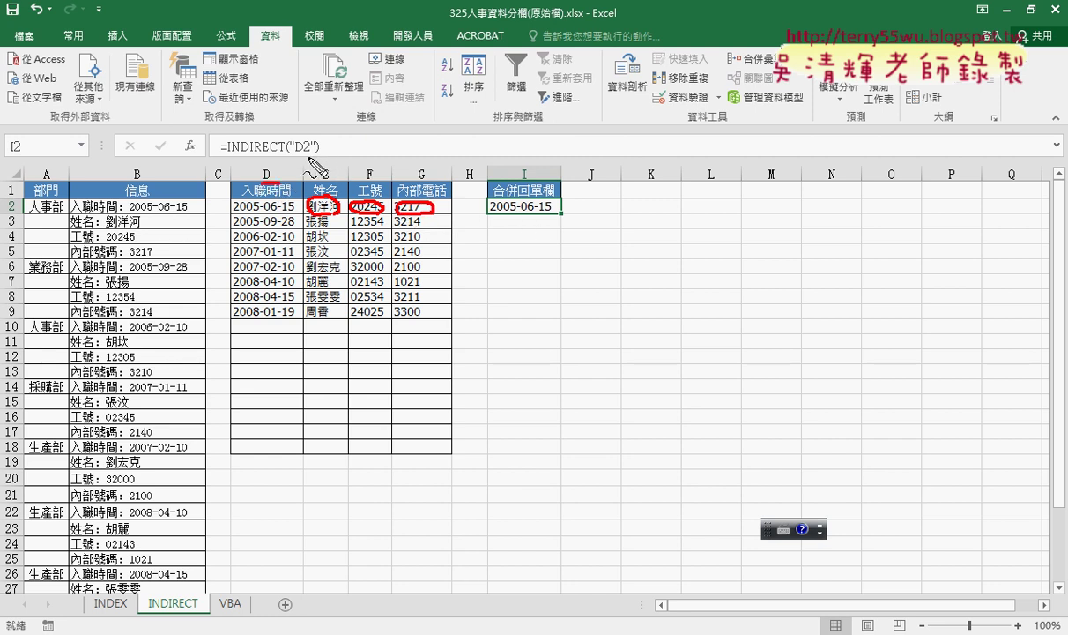
pyautogui.moveTo(294, 159); pyautogui.dragTo(306, 158)
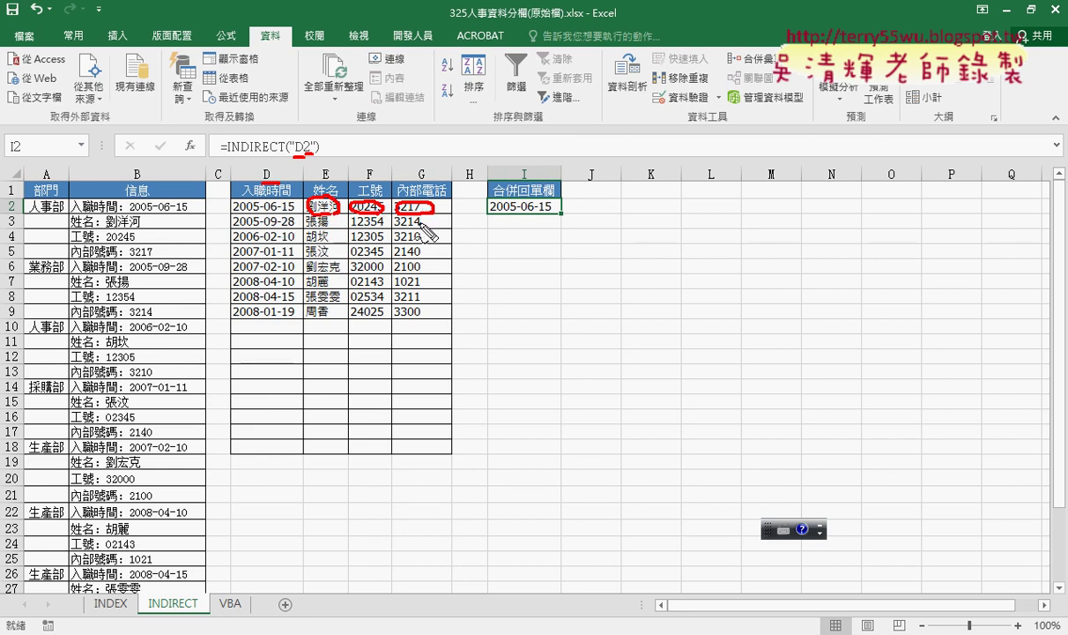
pyautogui.press('Escape')
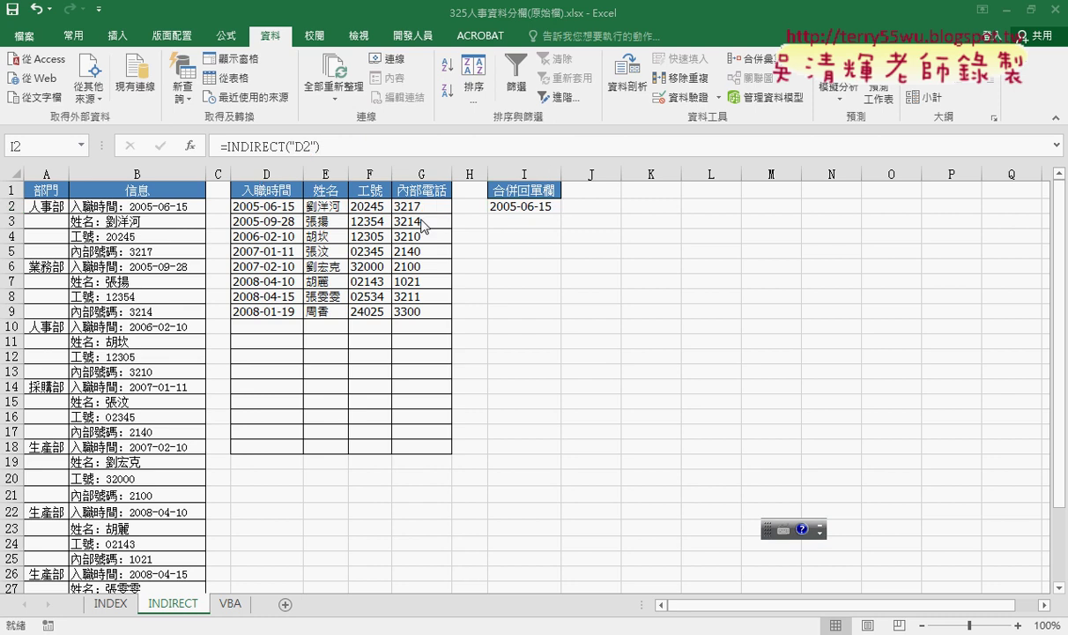
pyautogui.click(611, 191)
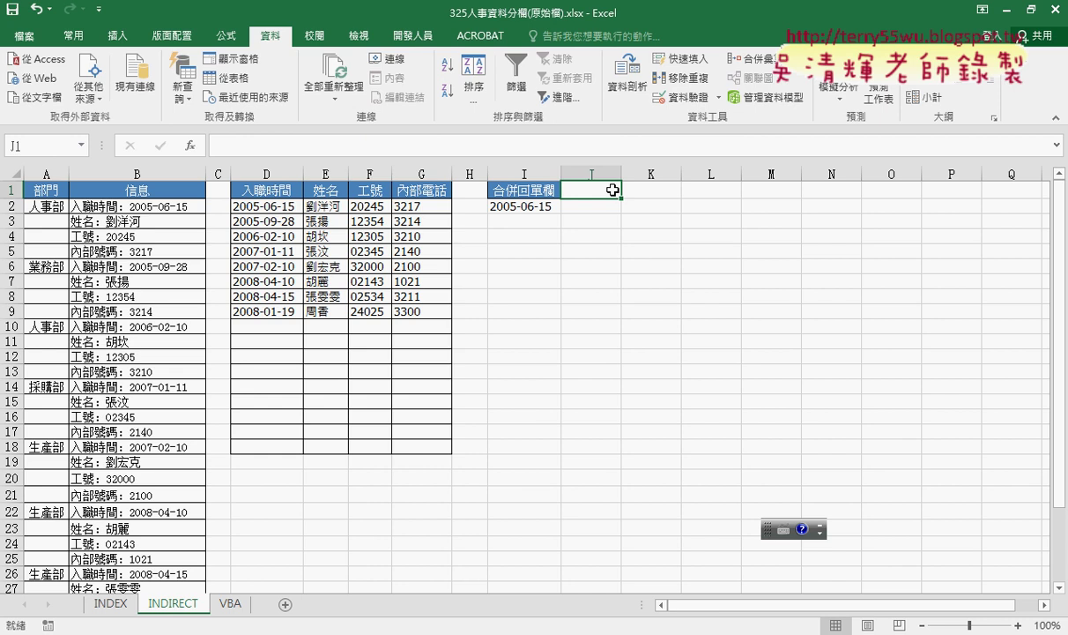
# Step: Enter the helper headers 欄 in J1 and 列 in K1
pyautogui.write('1')
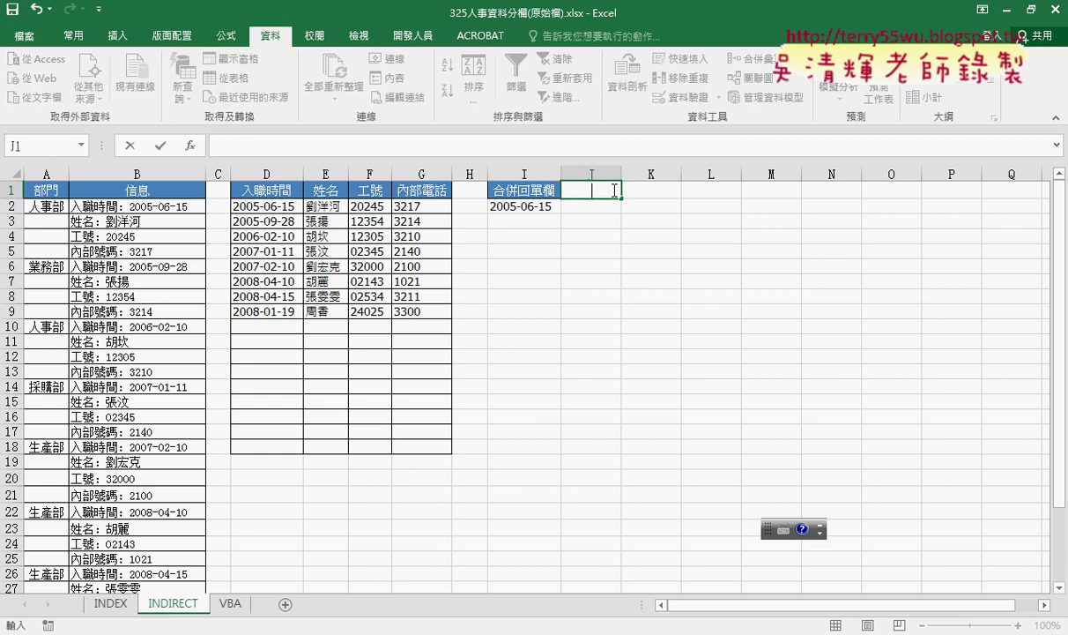
pyautogui.hotkey('ctrl', 'space')
pyautogui.write('欄')
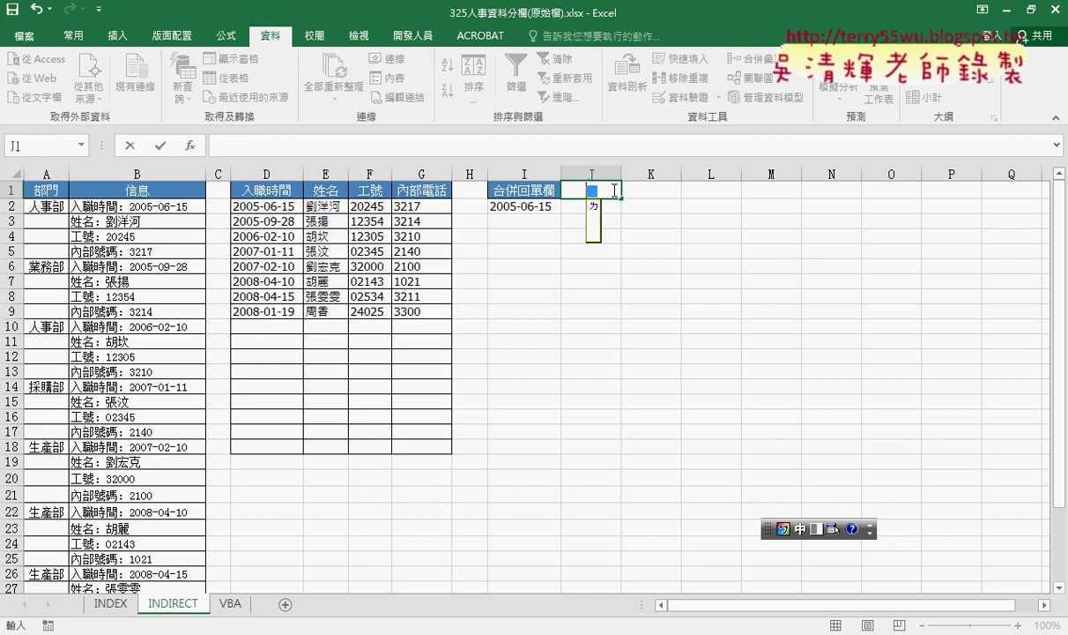
pyautogui.press('Tab')
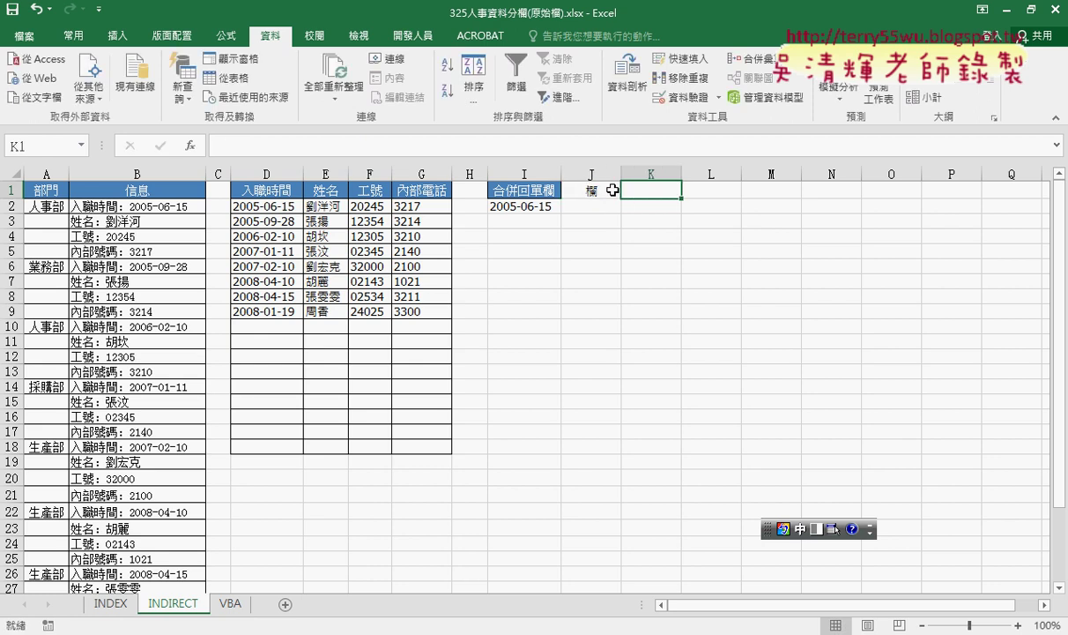
pyautogui.write('列')
pyautogui.press('Return')
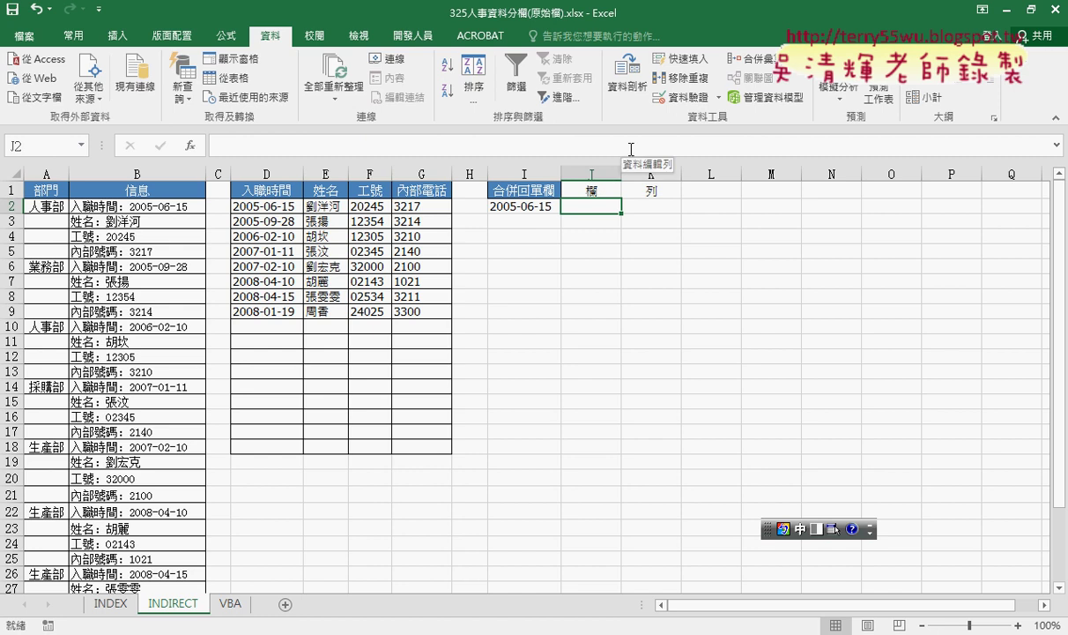
# Step: Enter the letter D in J2, undoing a trial fill down to J5
pyautogui.write('D')
pyautogui.hotkey('ctrl', 'Return')
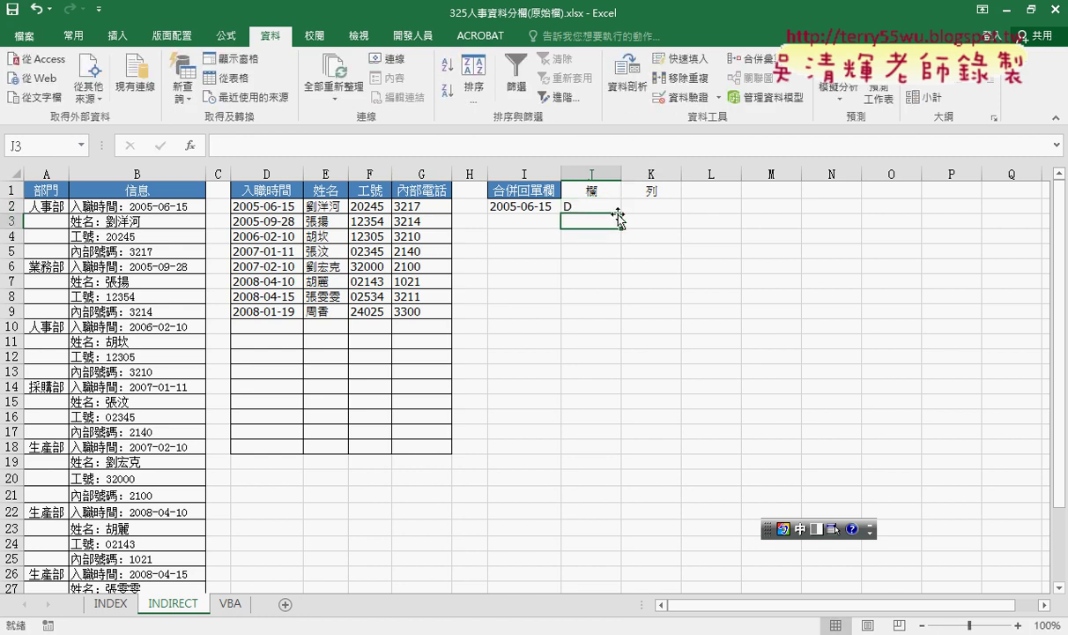
pyautogui.moveTo(624, 214)
pyautogui.mouseDown()
pyautogui.moveTo(619, 276)
pyautogui.moveTo(620, 262)
pyautogui.mouseUp()
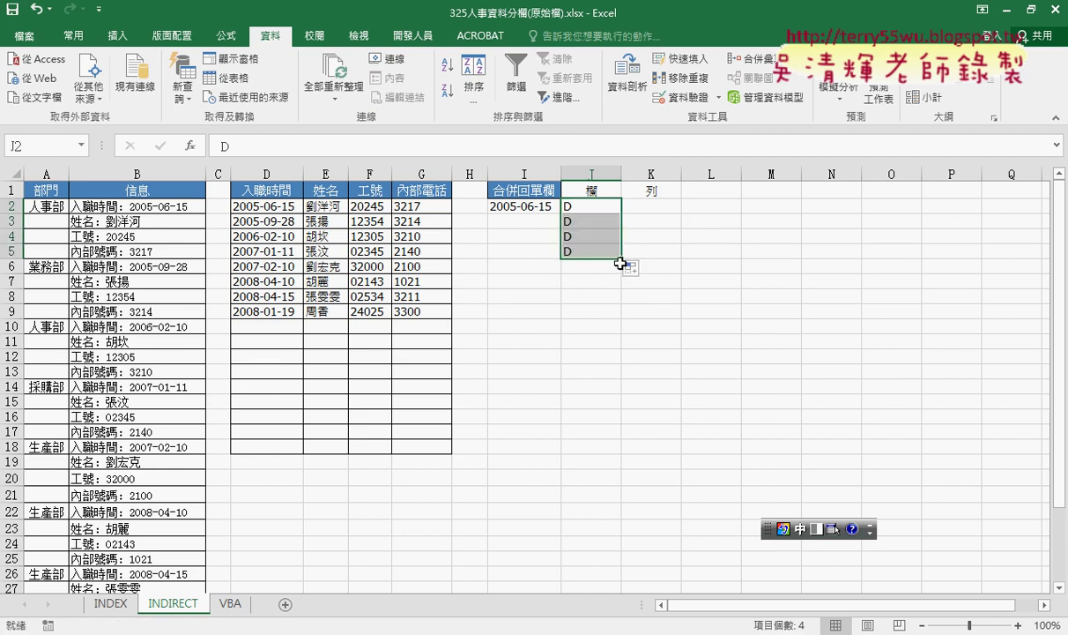
pyautogui.hotkey('ctrl', 'z')
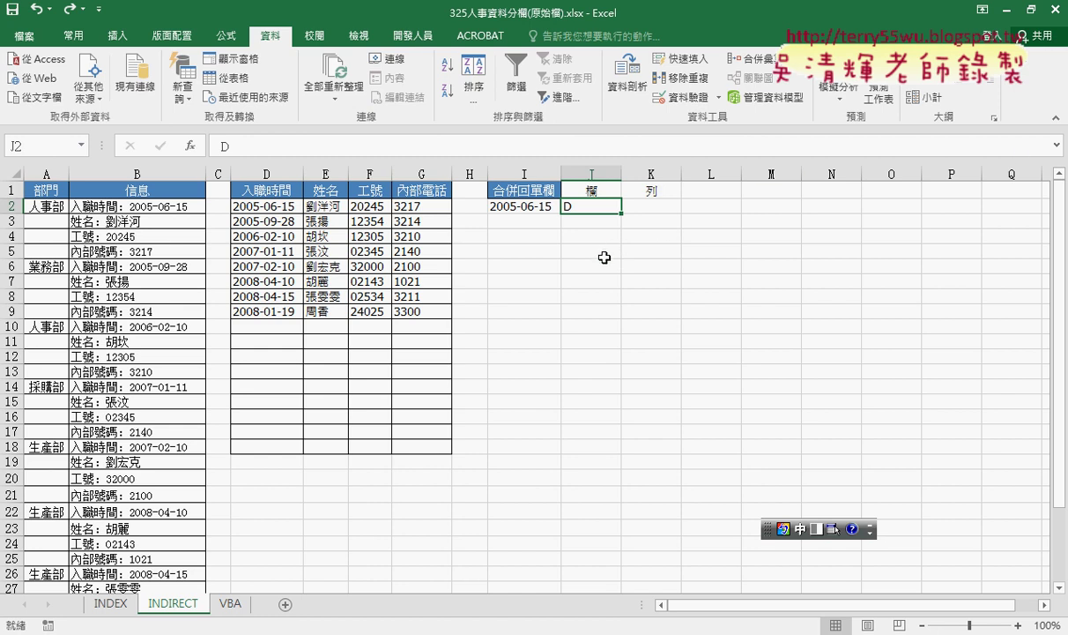
# Step: Enter the column letters E, F and G in J3 through J5
pyautogui.click(592, 223)
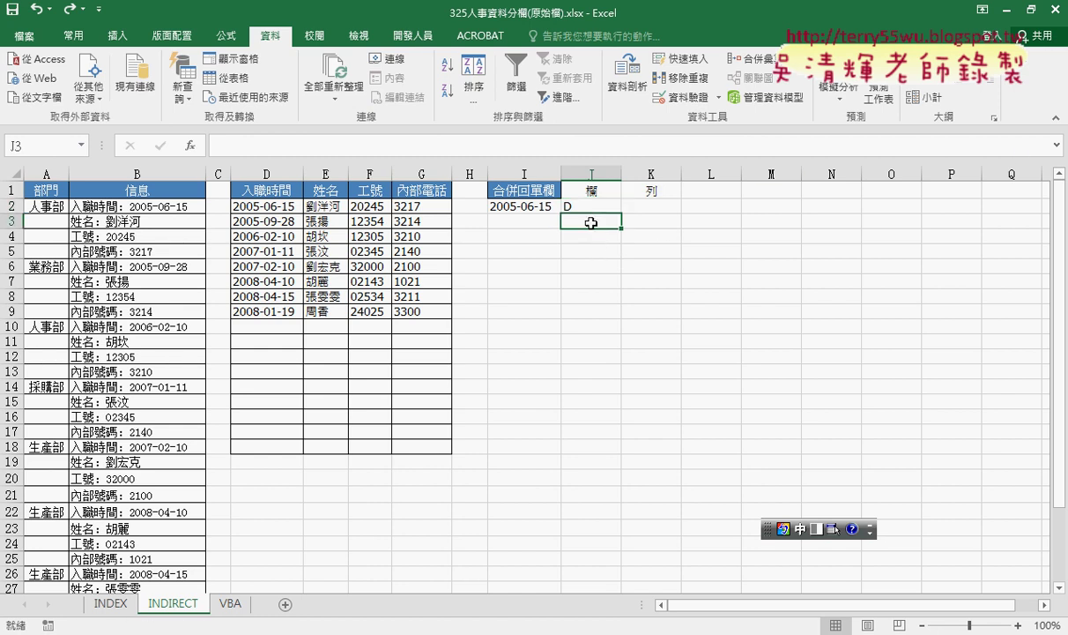
pyautogui.write('E')
pyautogui.press('Return')
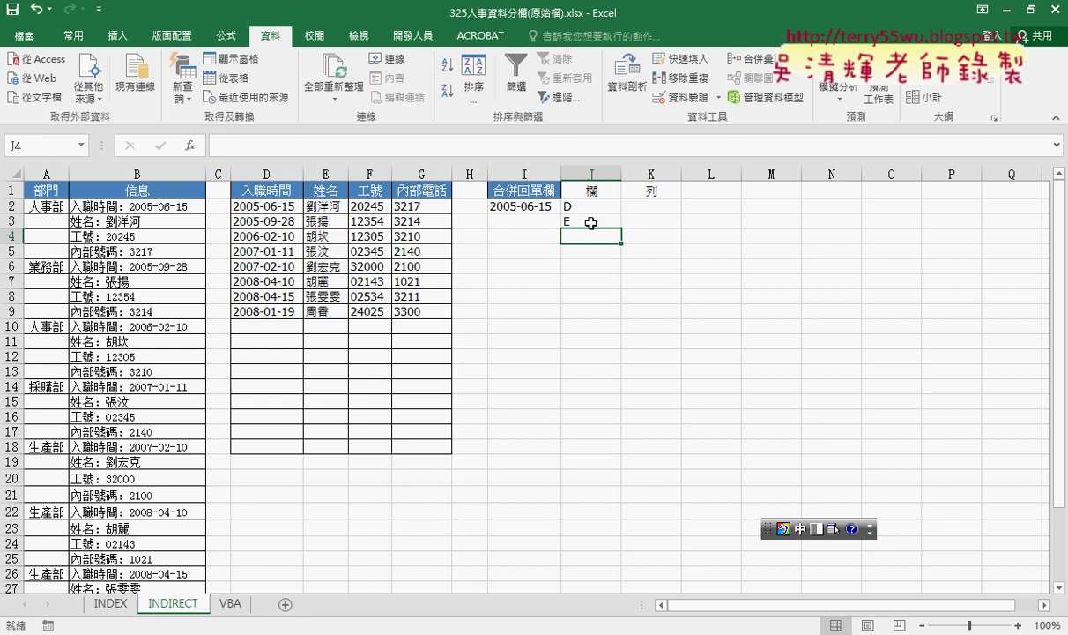
pyautogui.write('F')
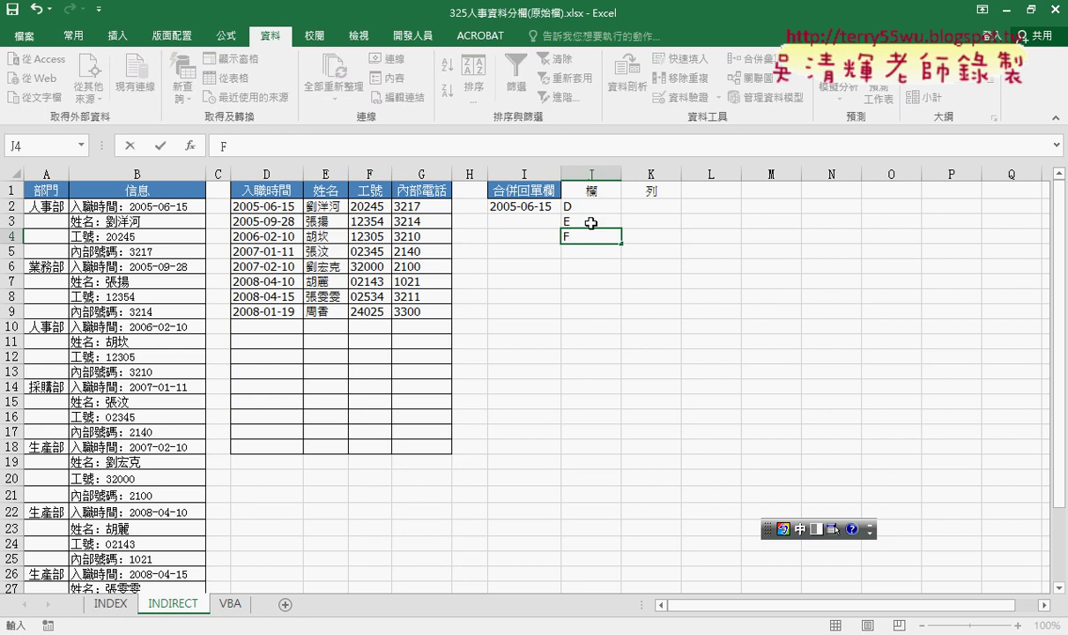
pyautogui.press('Return')
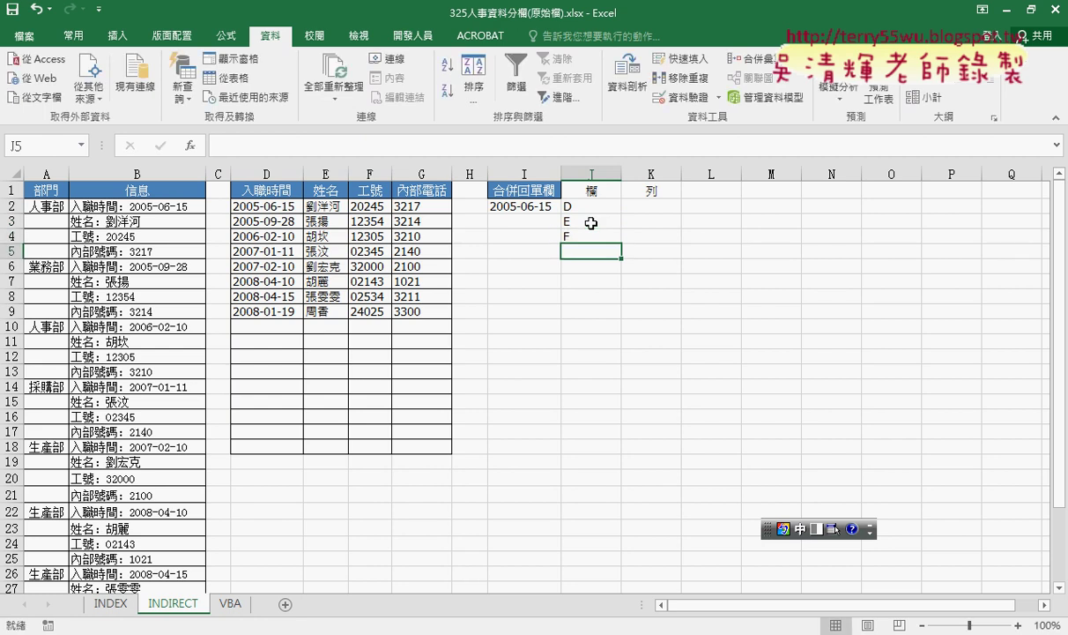
pyautogui.write('G')
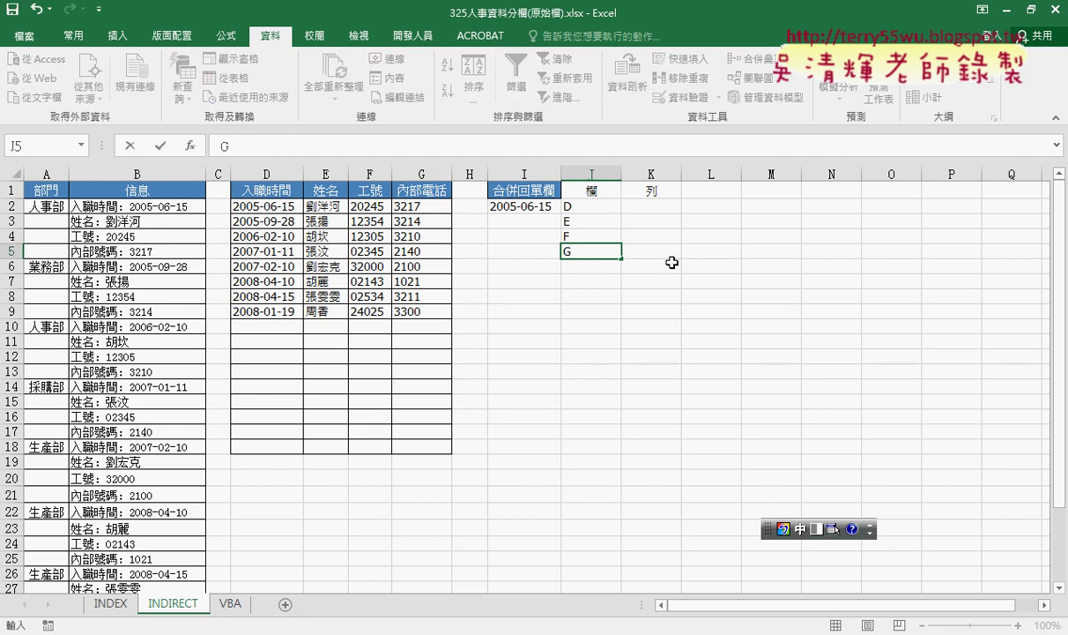
# Step: Fill the value 2 down K2:K5, then clear those cells again
pyautogui.click(667, 208)
pyautogui.write('2')
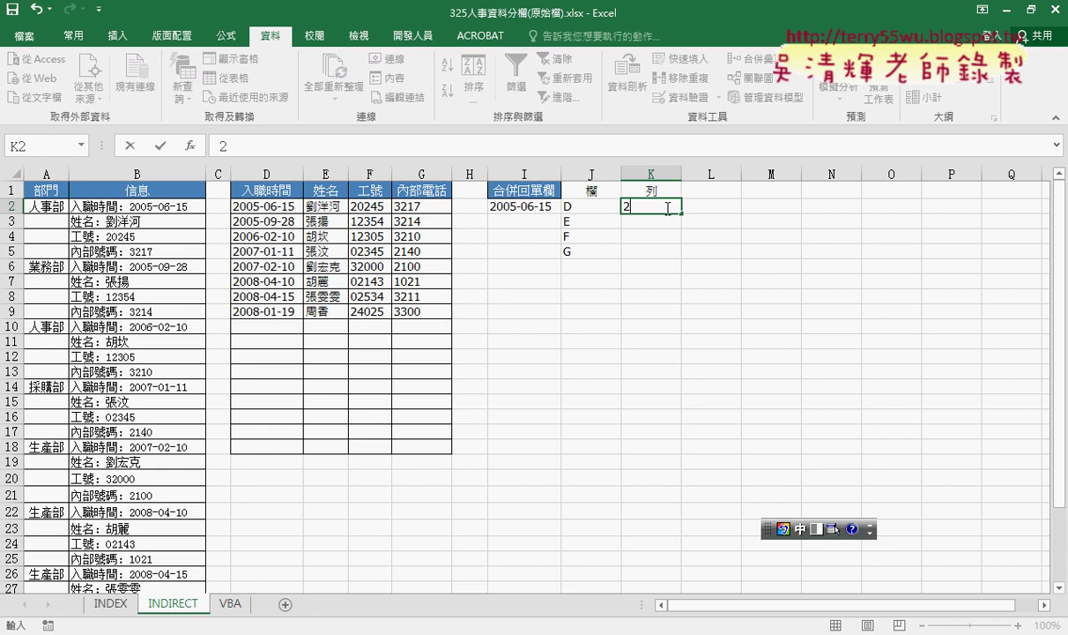
pyautogui.moveTo(685, 211); pyautogui.dragTo(679, 259)
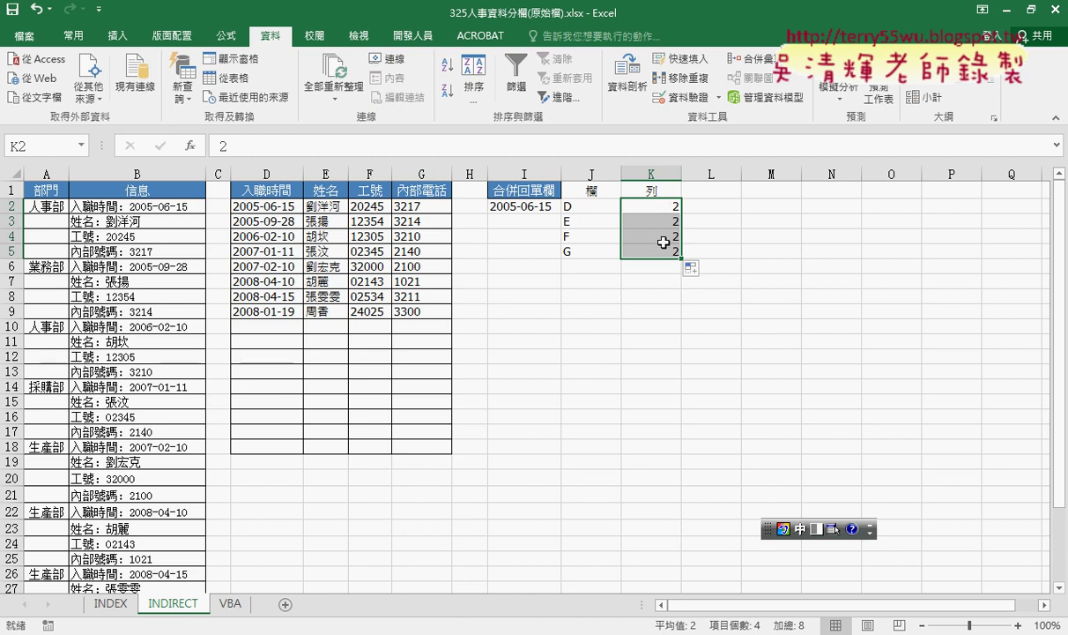
pyautogui.press('Delete')
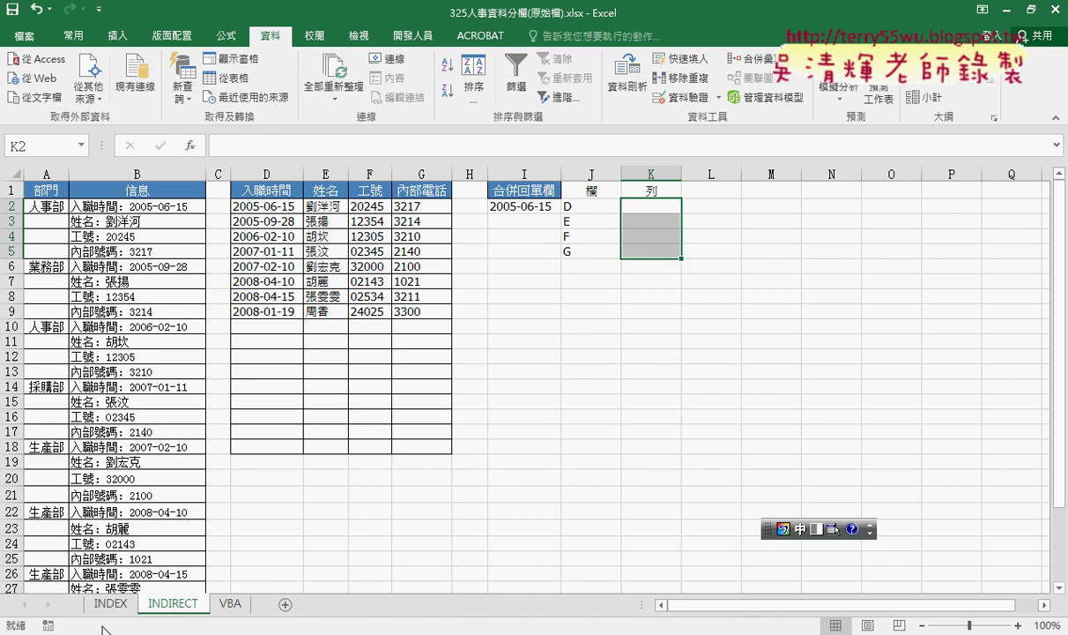
# Step: Clear K2:K5 and copy INT((ROW()-2)/4)+1 from the INDEX sheet's I2 formula
pyautogui.click(112, 604)
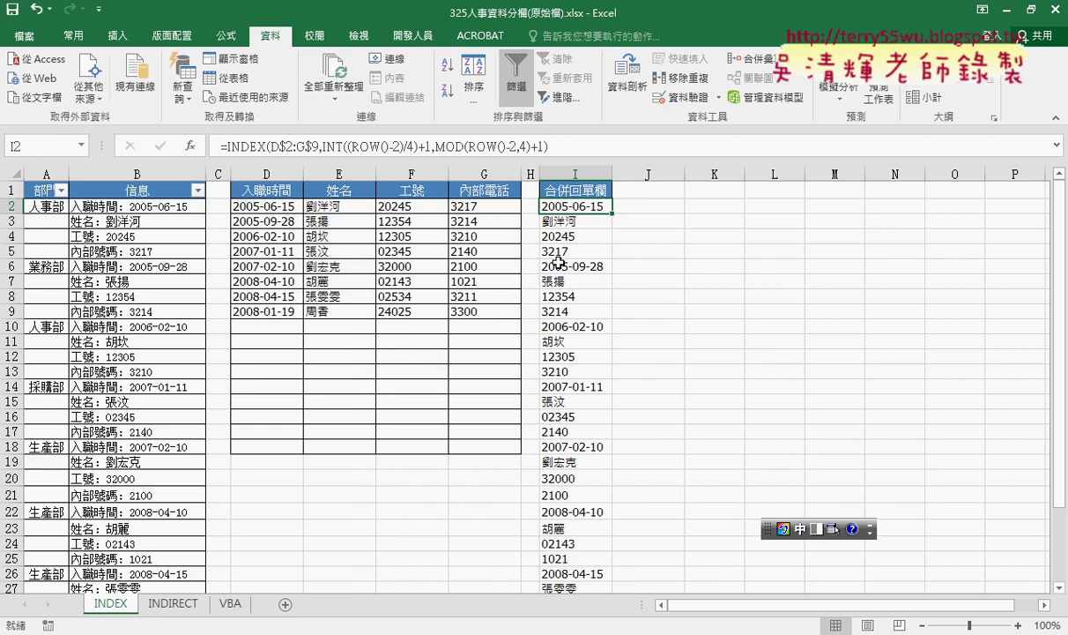
pyautogui.hotkey('ctrl', 'pagedown')
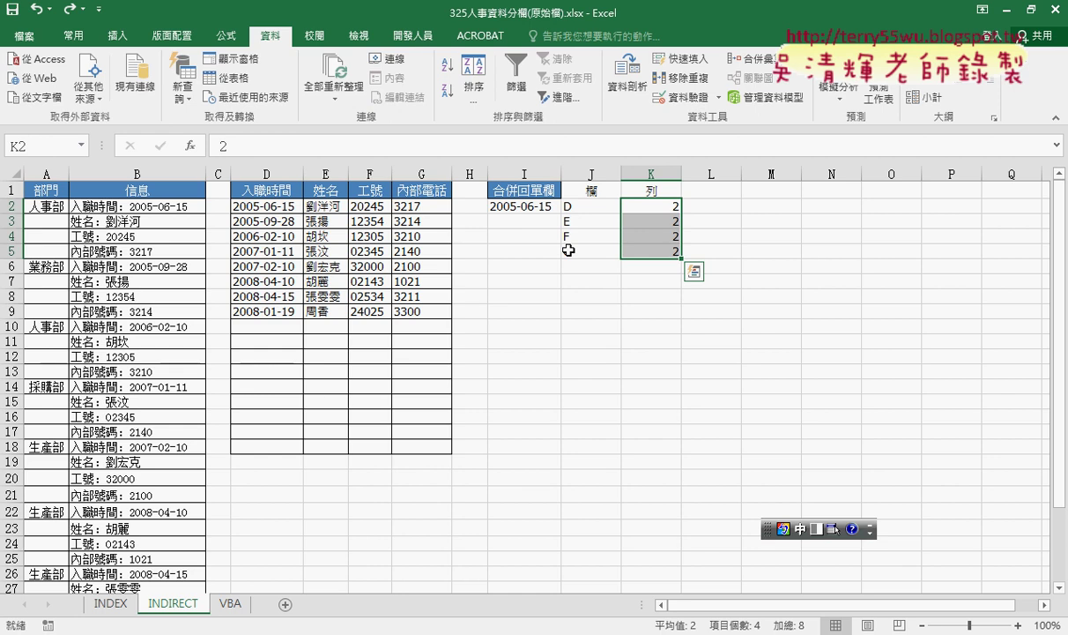
pyautogui.press('Delete')
pyautogui.click(110, 603)
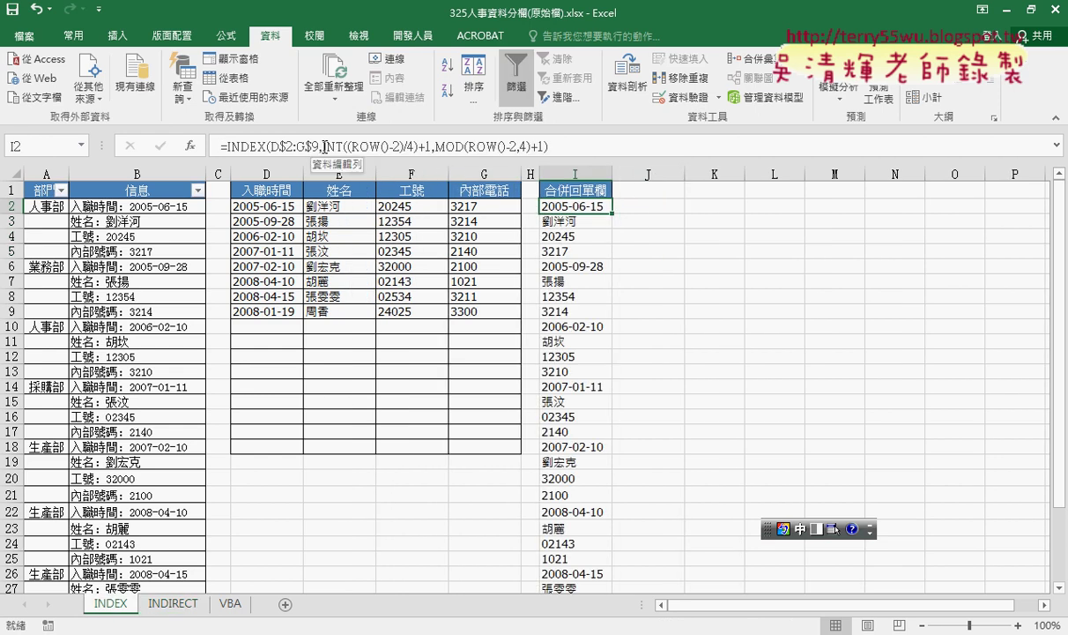
pyautogui.moveTo(319, 147); pyautogui.dragTo(427, 150)
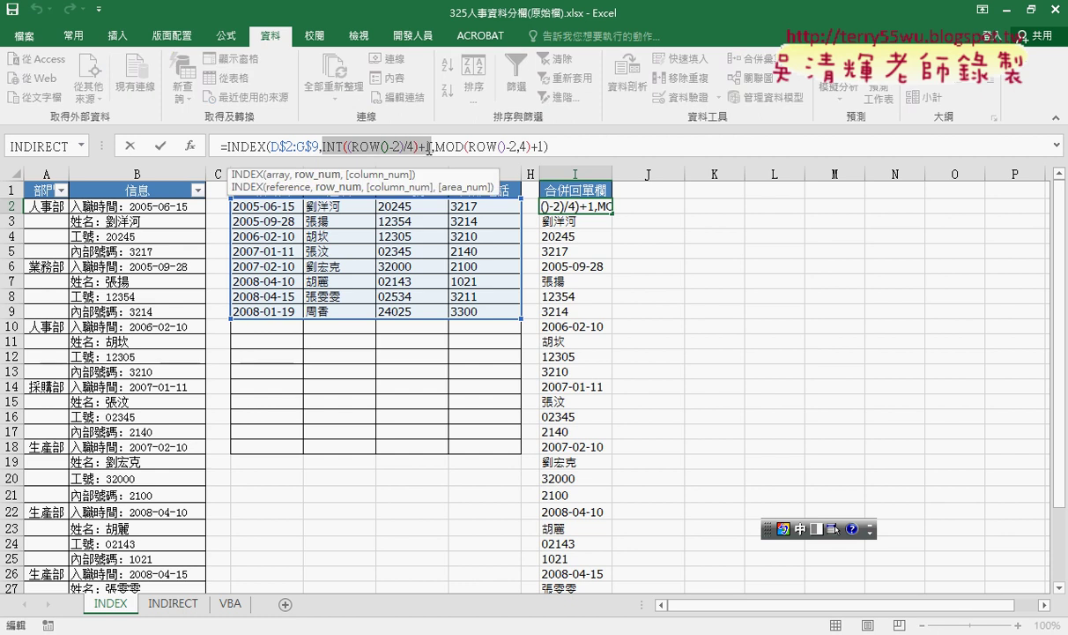
pyautogui.click(129, 146)
pyautogui.click(183, 608)
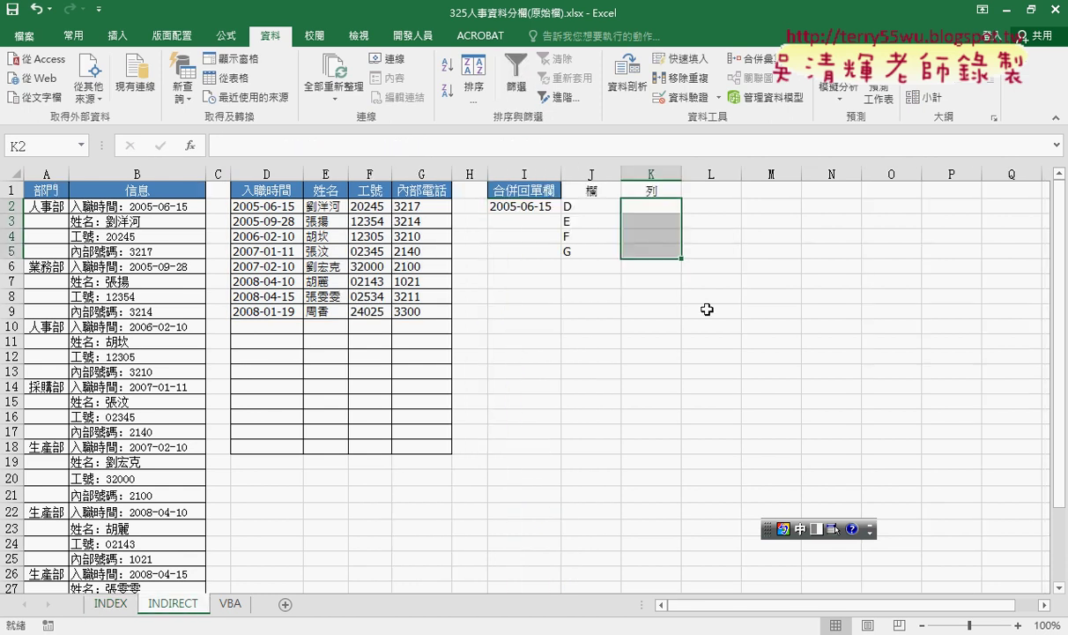
# Step: Enter =INT((ROW()-2)/4)+1 in K2 and fill it down to K16
pyautogui.click(639, 207)
pyautogui.click(400, 146)
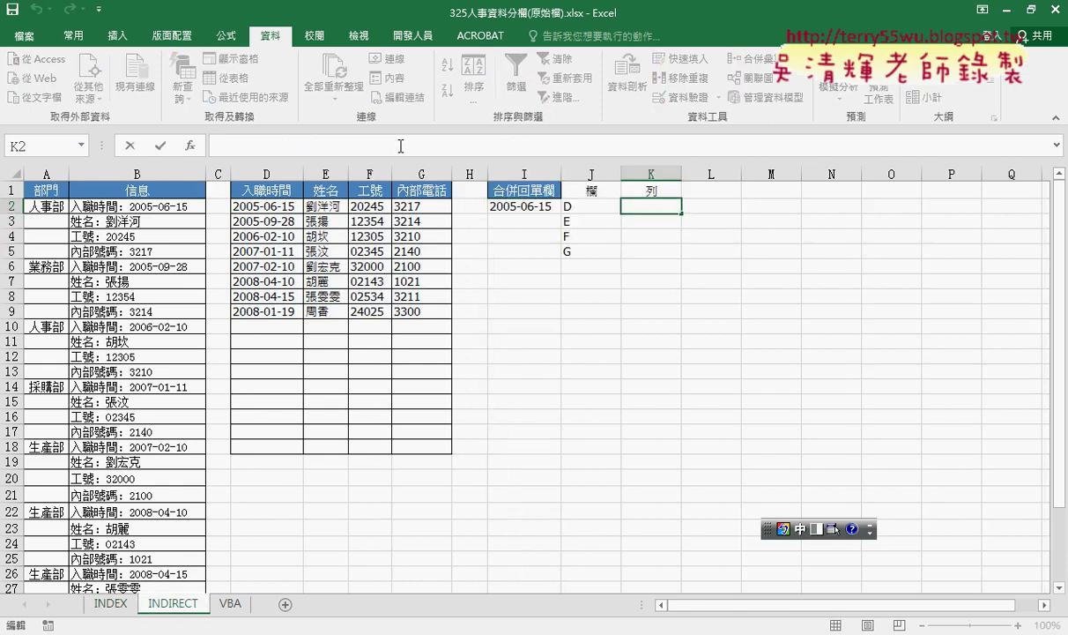
pyautogui.write('INT((ROW()-2)/4)+1')
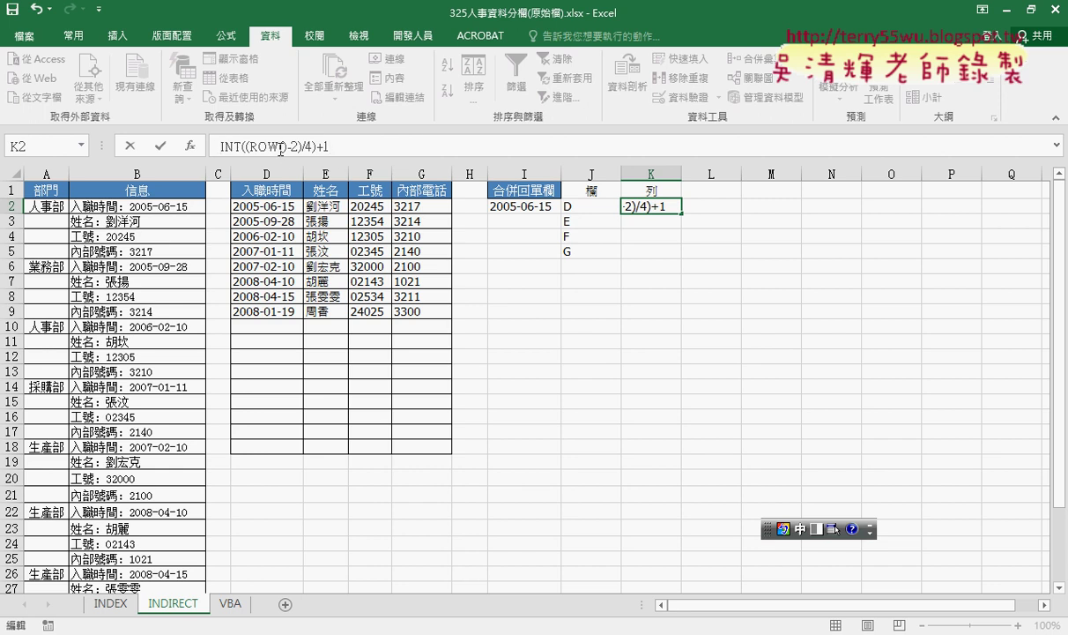
pyautogui.press('Home')
pyautogui.write('-')
pyautogui.press('BackSpace')
pyautogui.press('shift')
pyautogui.write('=')
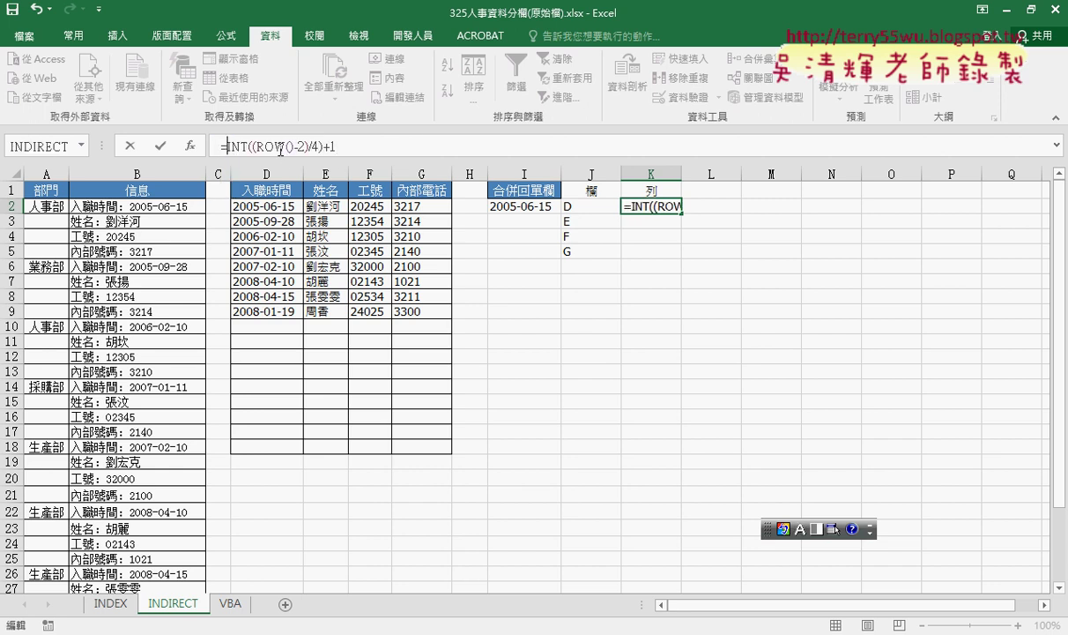
pyautogui.click(167, 148)
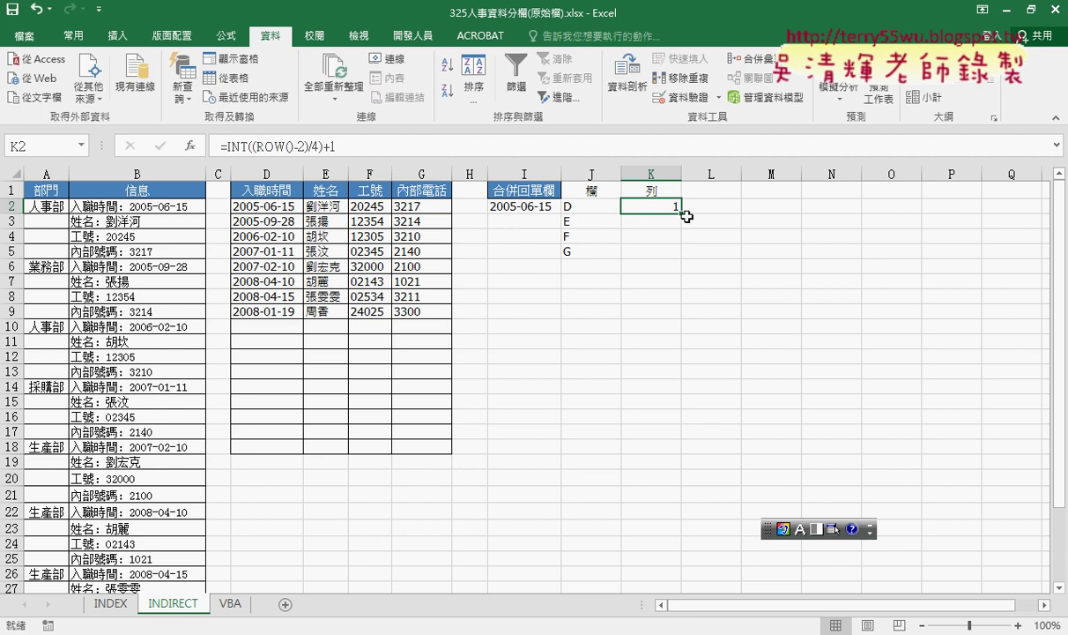
pyautogui.moveTo(681, 212)
pyautogui.mouseDown()
pyautogui.moveTo(685, 437)
pyautogui.moveTo(684, 419)
pyautogui.mouseUp()
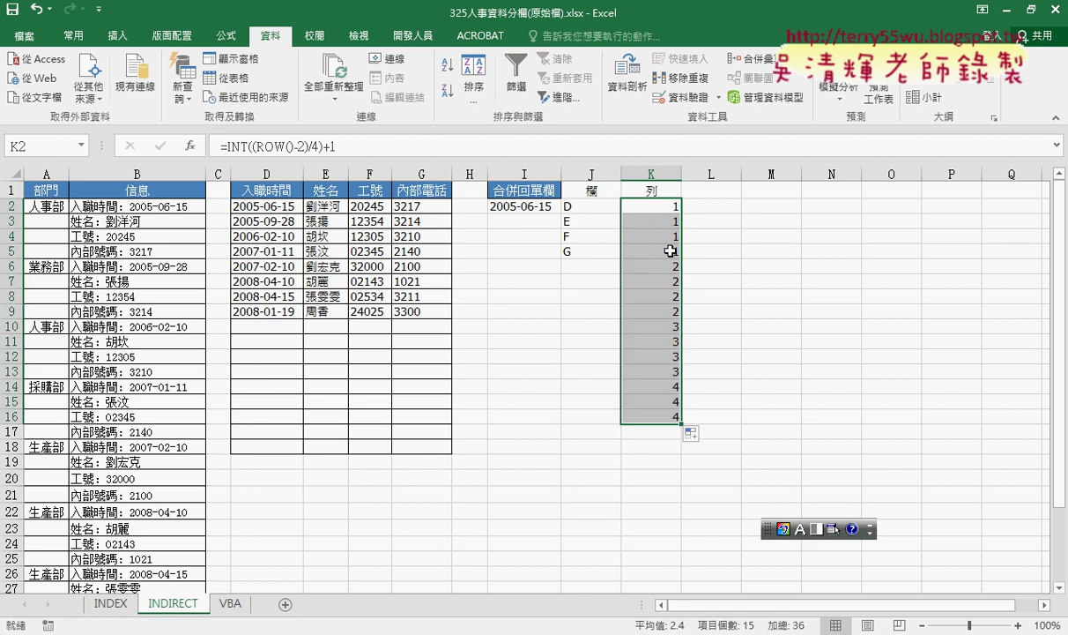
pyautogui.click(638, 205)
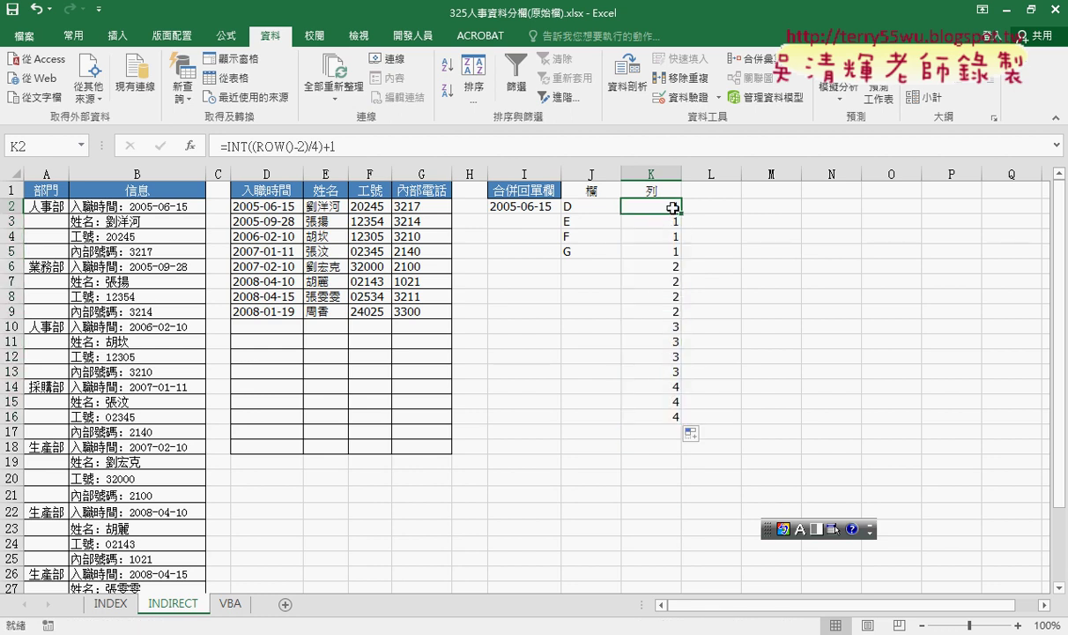
# Step: Change K2's formula to end in +2 and refill it far down column K
pyautogui.click(329, 146)
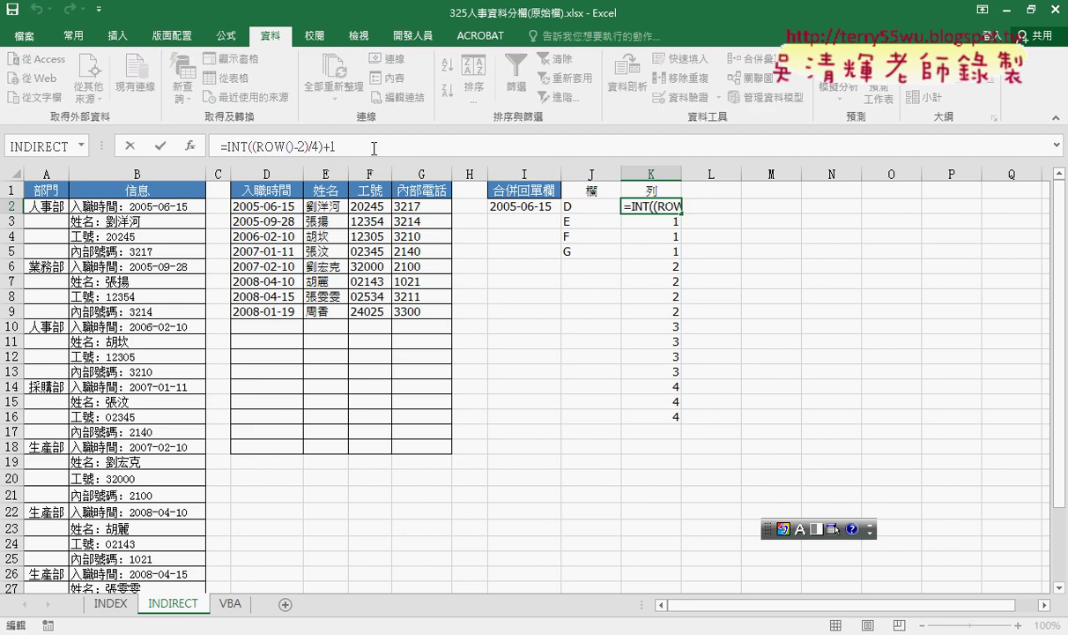
pyautogui.write('1')
pyautogui.press('BackSpace')
pyautogui.write('2')
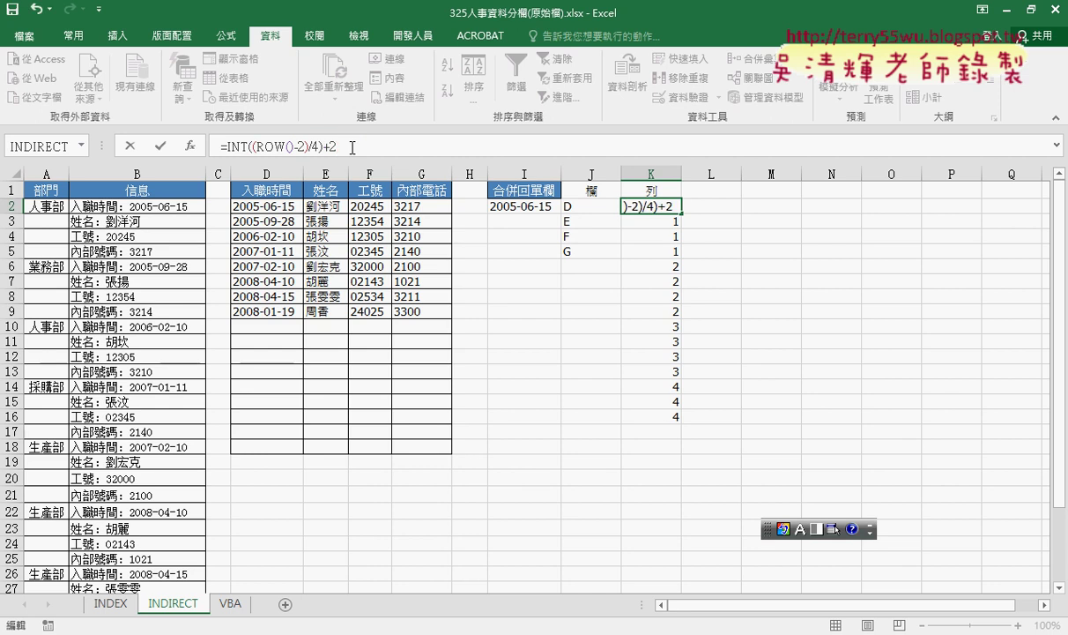
pyautogui.click(162, 147)
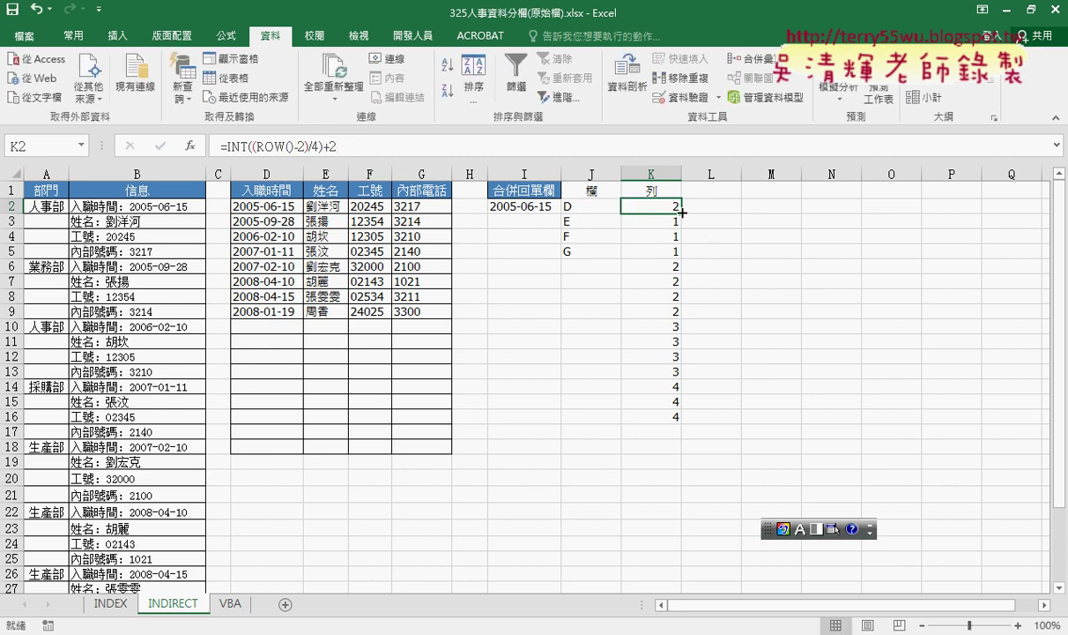
pyautogui.moveTo(682, 213)
pyautogui.mouseDown()
pyautogui.moveTo(662, 425)
pyautogui.moveTo(672, 619)
pyautogui.moveTo(684, 572)
pyautogui.mouseUp()
pyautogui.scroll(3, 717, 418)
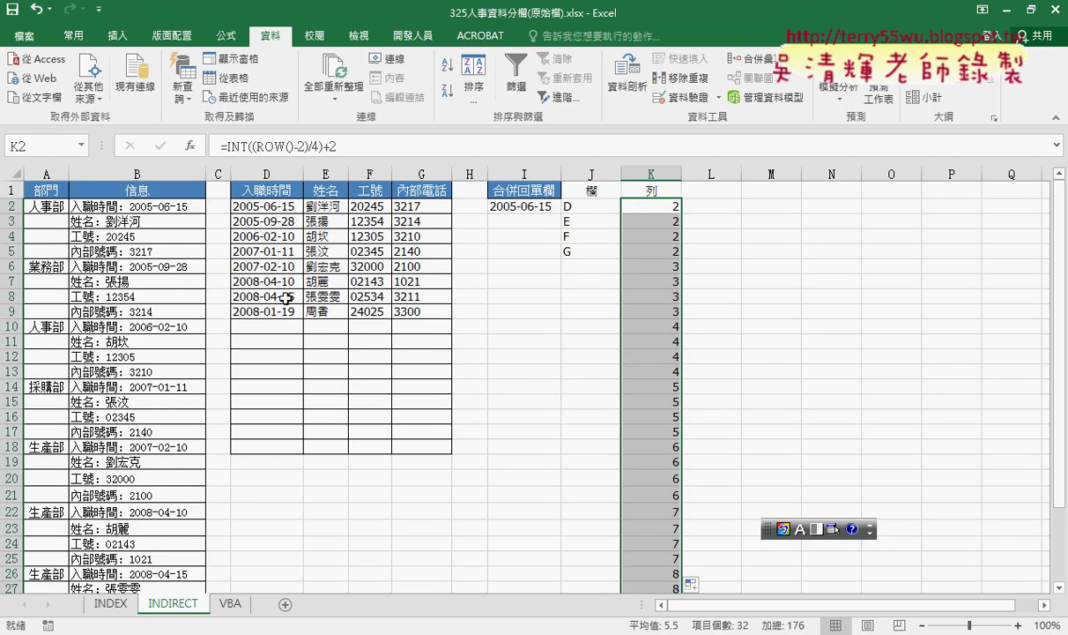
pyautogui.click(670, 206)
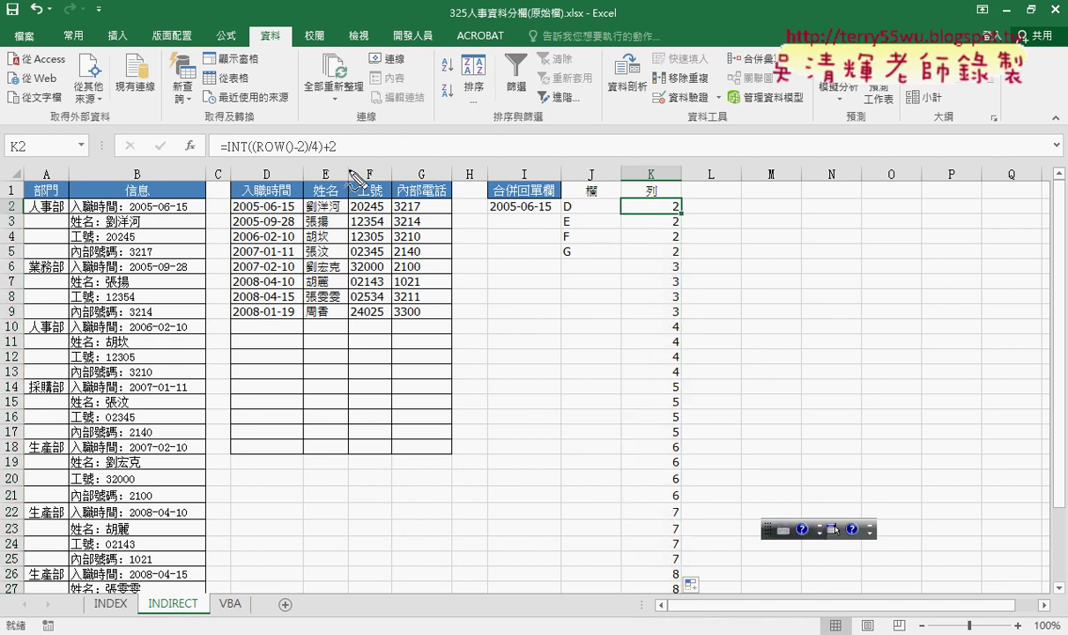
# Step: Annotate (ROW()-2), K2's value 2 and letters D and E, then select J2
pyautogui.moveTo(320, 161); pyautogui.dragTo(343, 164)
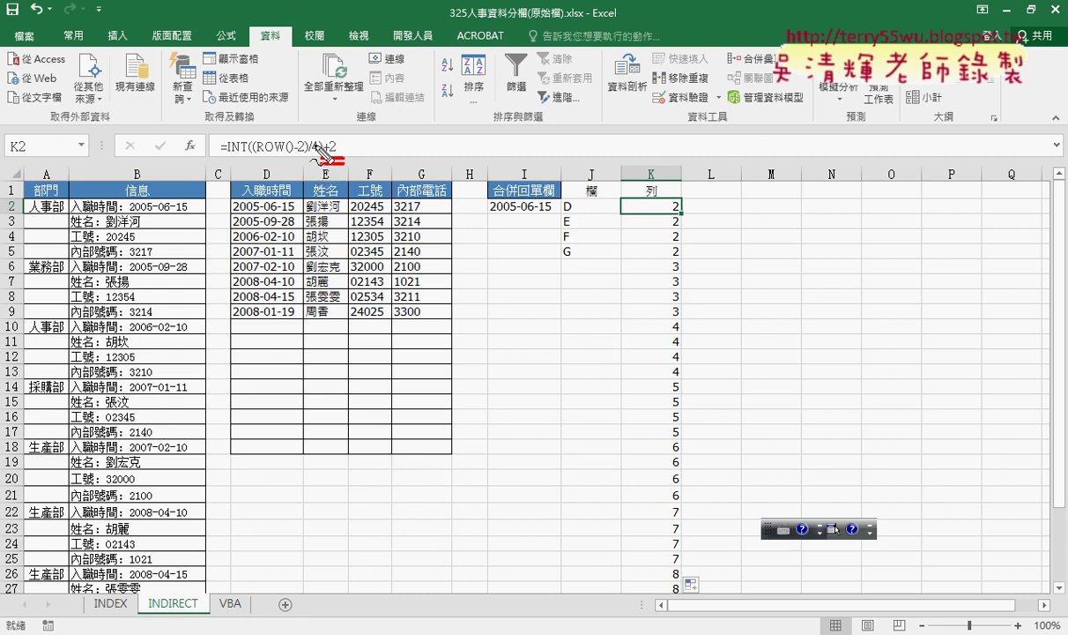
pyautogui.moveTo(681, 195); pyautogui.dragTo(679, 199)
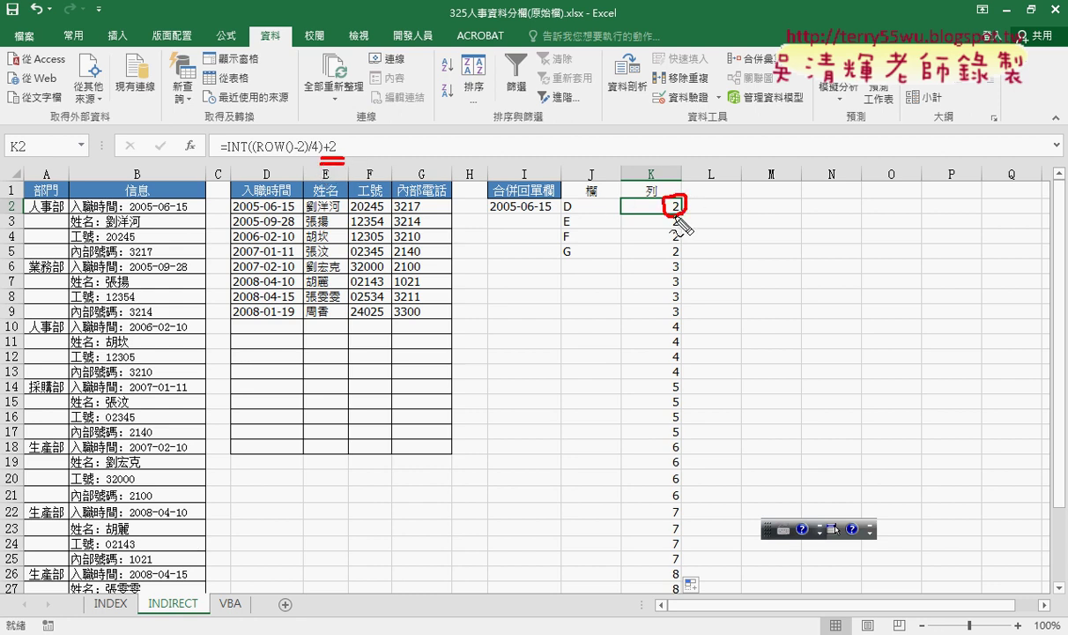
pyautogui.moveTo(573, 196); pyautogui.dragTo(566, 261)
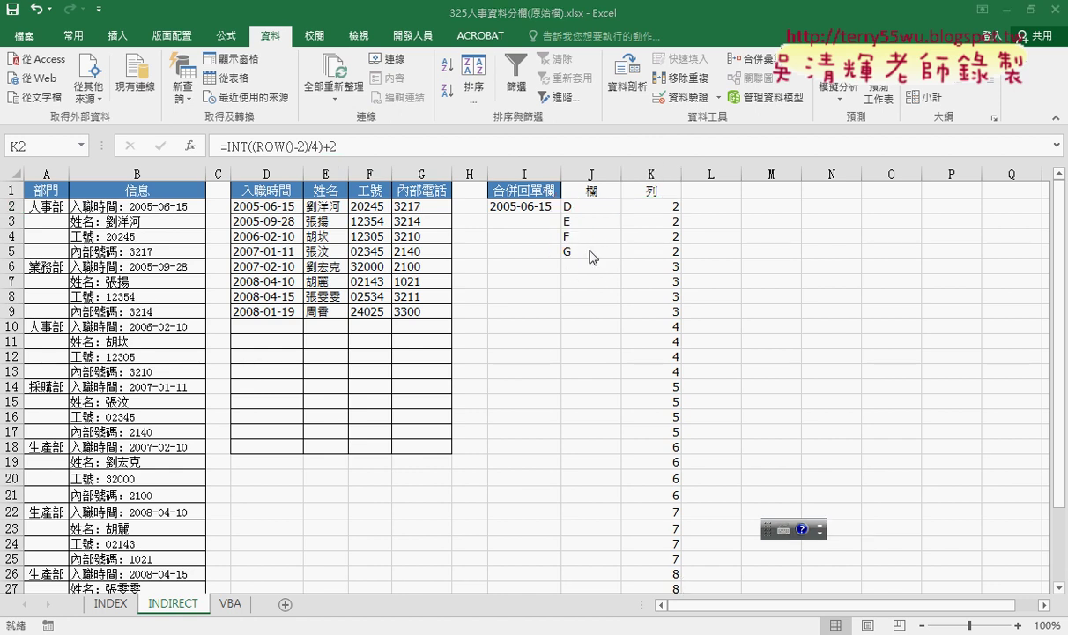
pyautogui.click(601, 206)
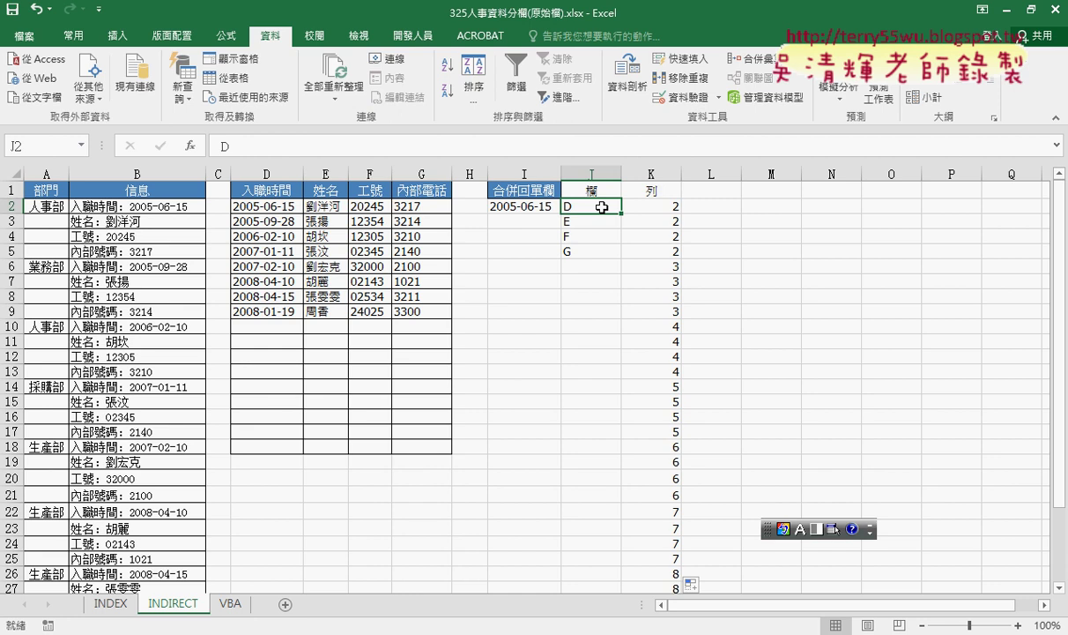
# Step: Clear J2 and pick CHAR from the 文字 (Text) category in Insert Function
pyautogui.press('Delete')
pyautogui.click(189, 145)
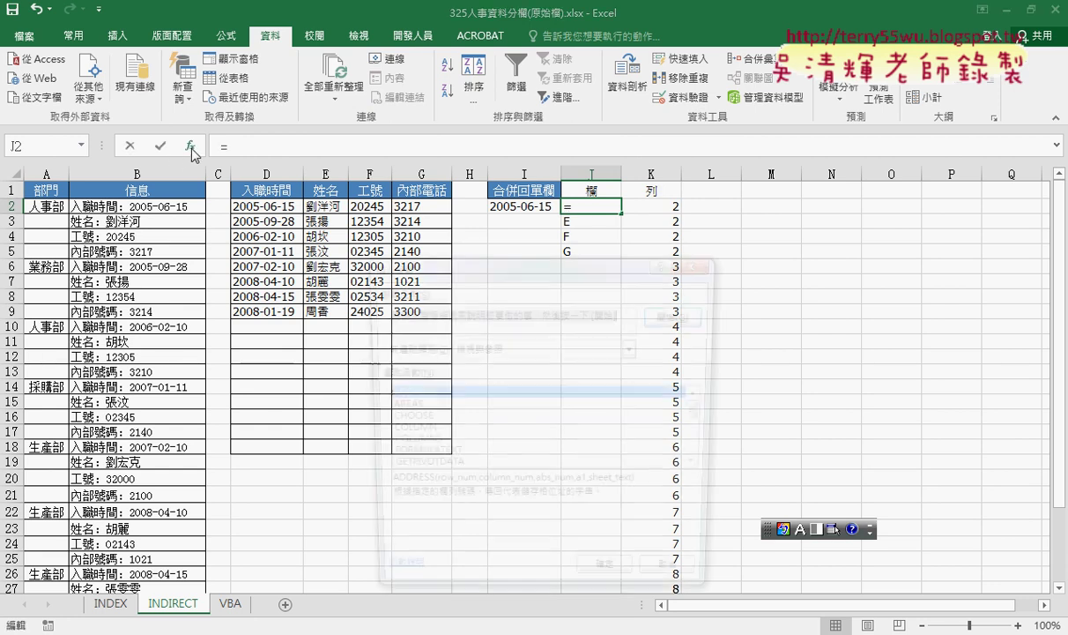
pyautogui.moveTo(539, 262); pyautogui.dragTo(563, 170)
pyautogui.click(658, 255)
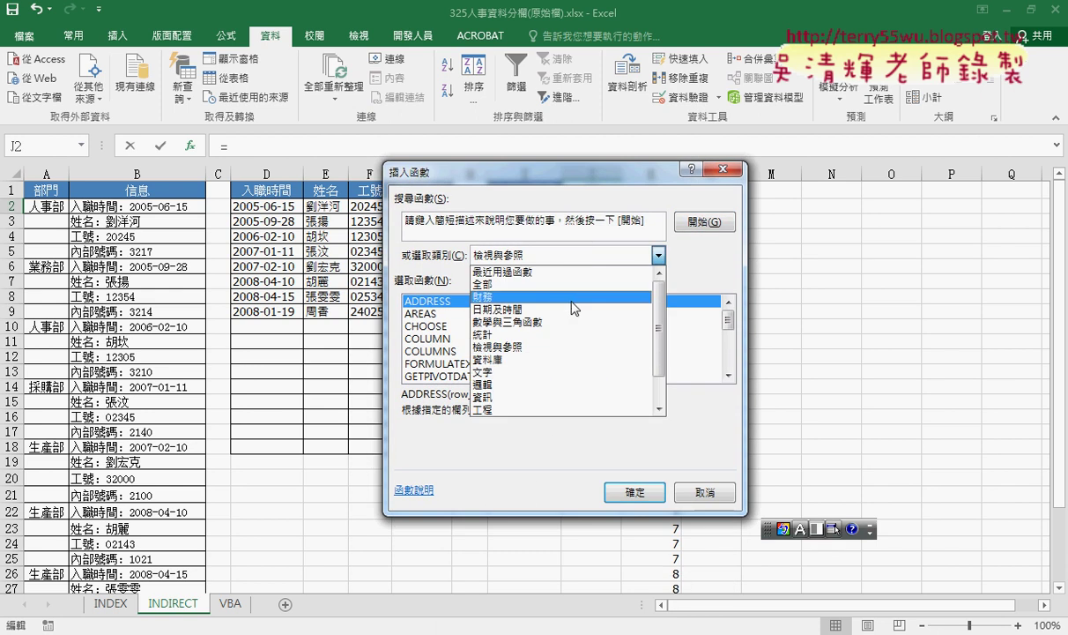
pyautogui.click(565, 372)
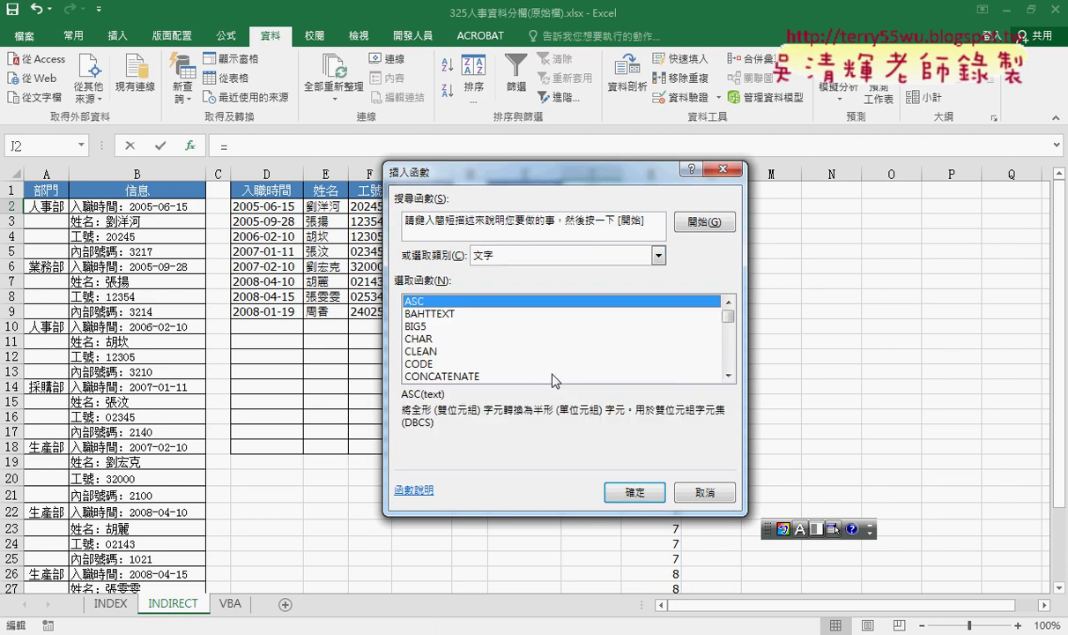
pyautogui.click(433, 365)
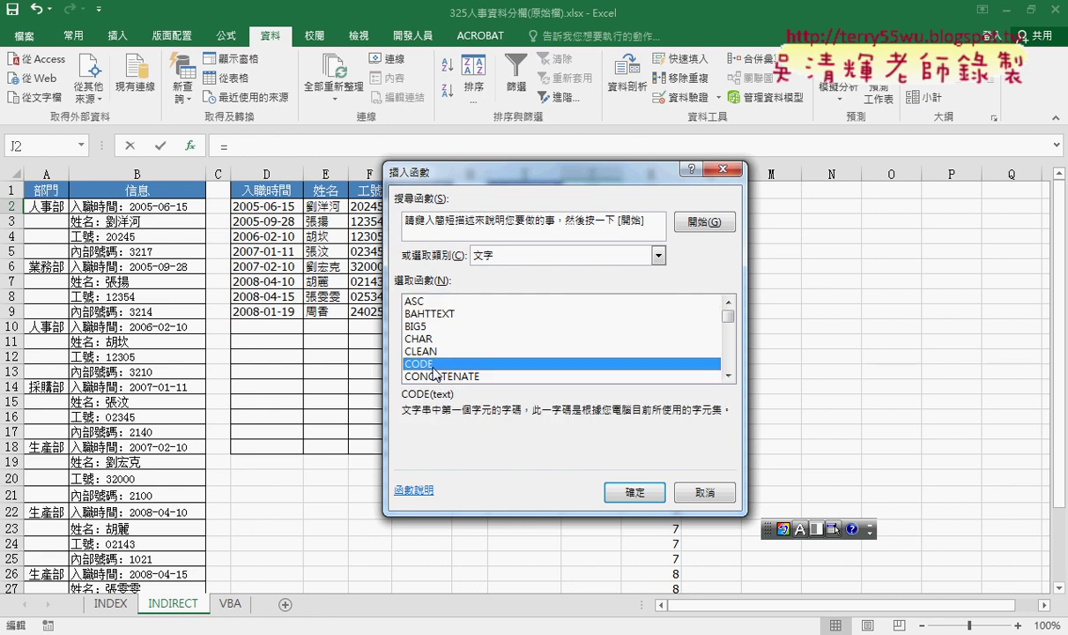
pyautogui.click(435, 304)
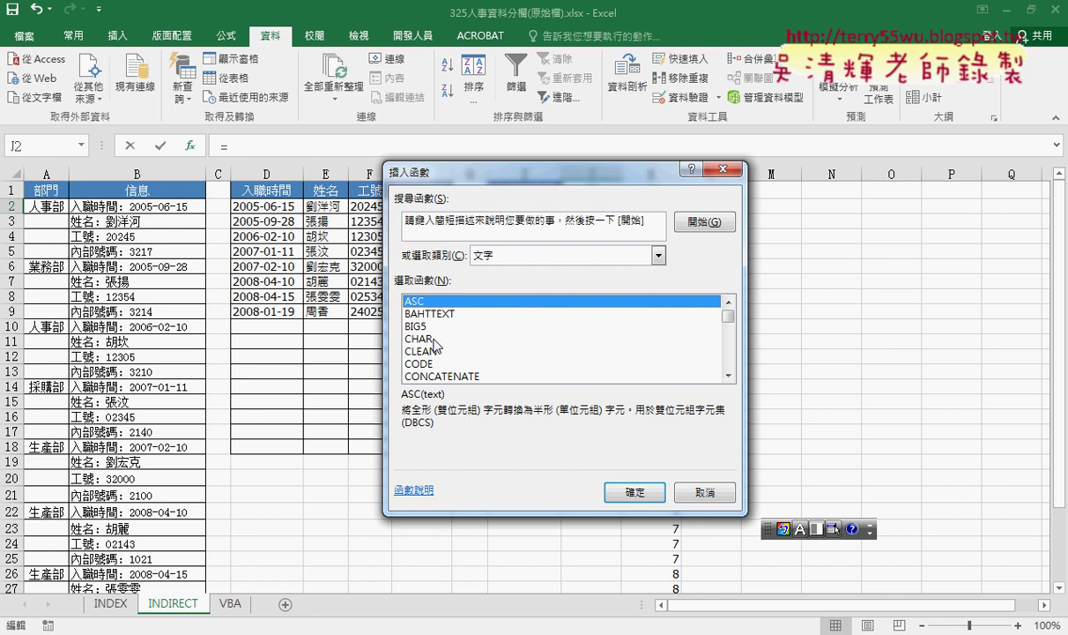
pyautogui.click(432, 339)
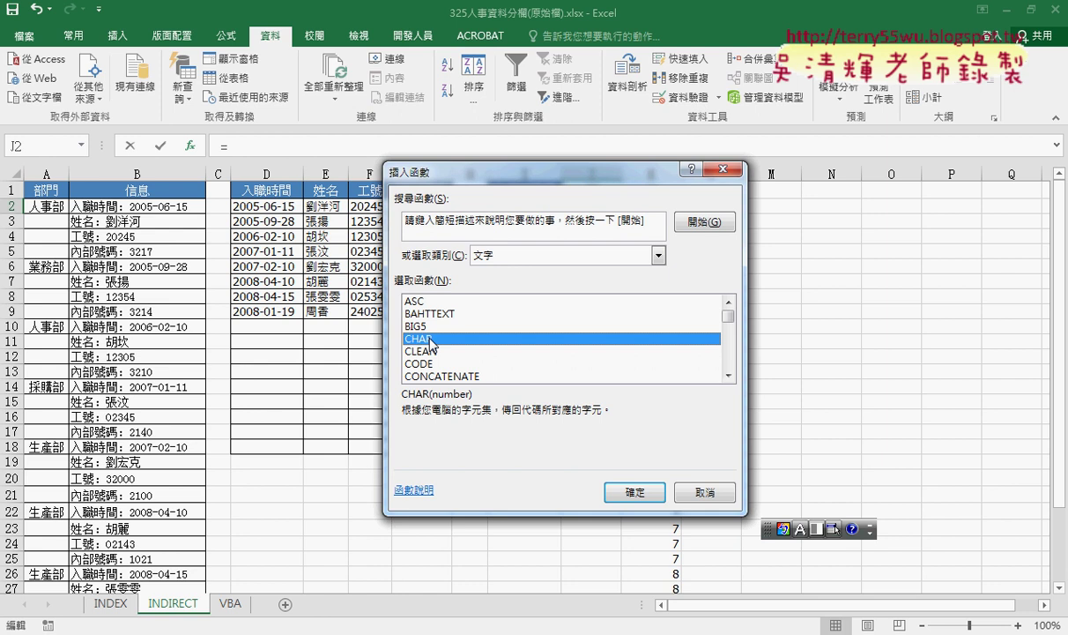
pyautogui.click(783, 529)
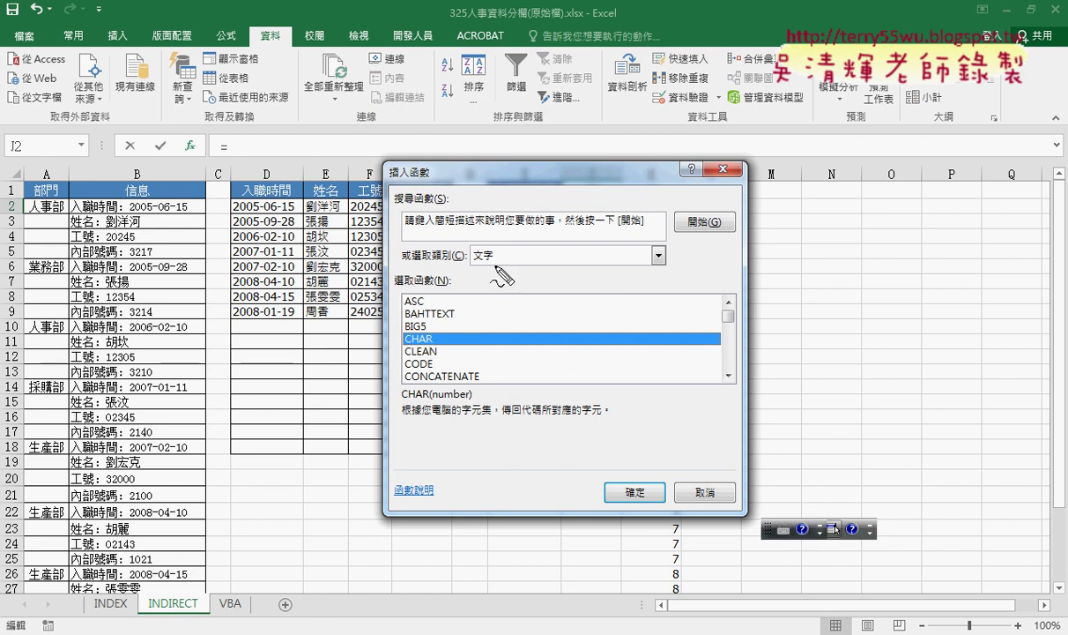
# Step: Highlight the 文字 category, CHAR and its number argument in the dialog
pyautogui.moveTo(467, 246); pyautogui.dragTo(454, 250)
pyautogui.moveTo(432, 333); pyautogui.dragTo(428, 346)
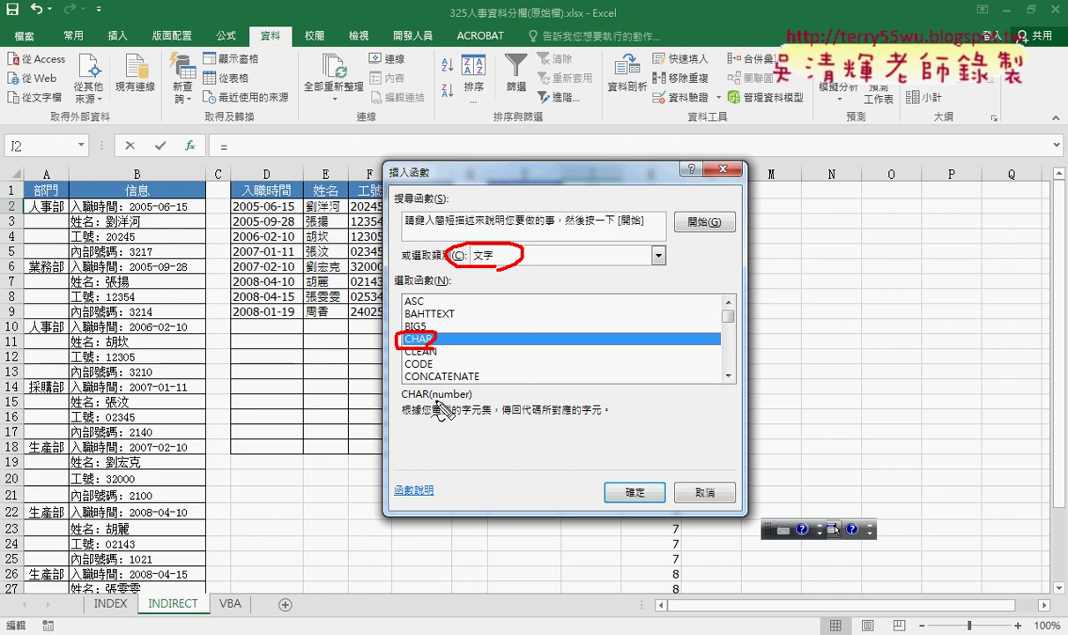
pyautogui.moveTo(436, 400); pyautogui.dragTo(471, 400)
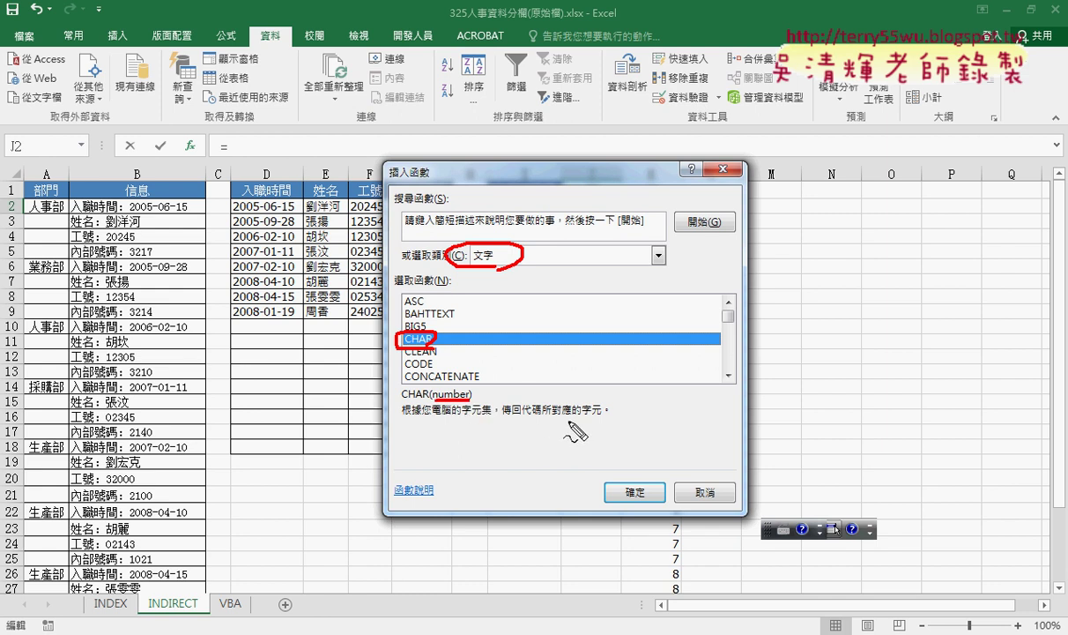
pyautogui.moveTo(582, 421)
pyautogui.mouseDown()
pyautogui.moveTo(607, 421)
pyautogui.moveTo(588, 419)
pyautogui.mouseUp()
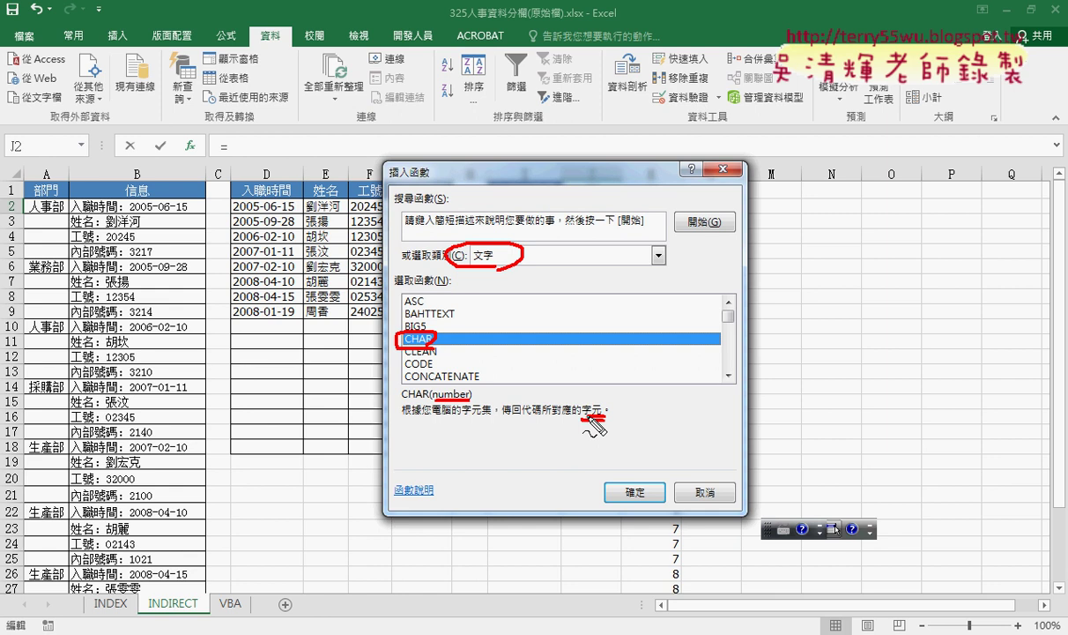
pyautogui.press('Escape')
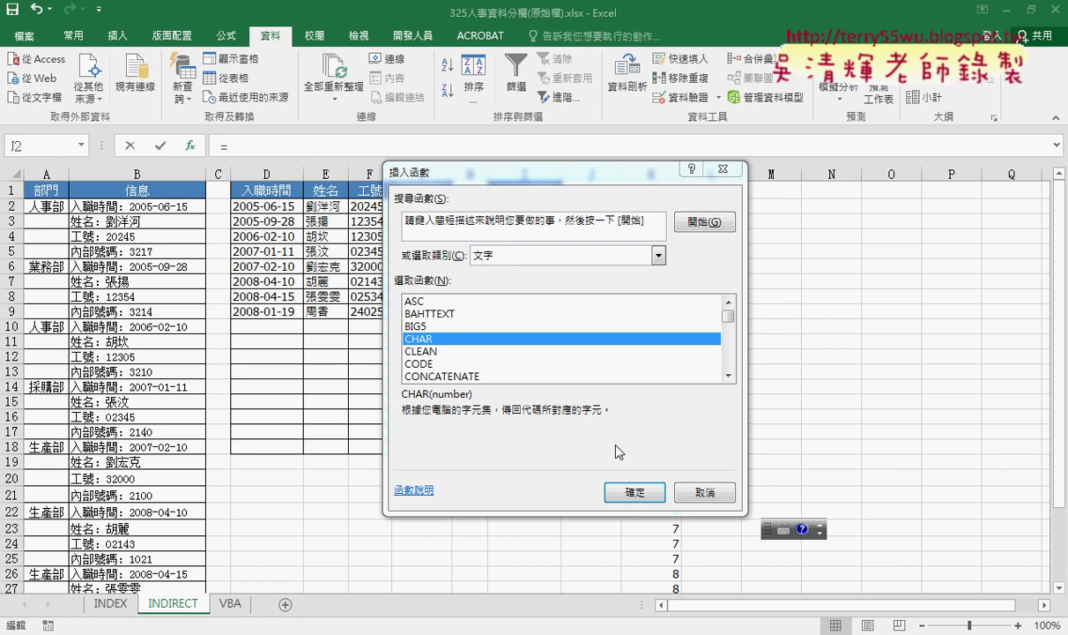
# Step: Open CHAR's arguments for J2 and try codes 69 and 68 in Number
pyautogui.click(635, 491)
pyautogui.moveTo(629, 175)
pyautogui.mouseDown()
pyautogui.moveTo(669, 209)
pyautogui.moveTo(762, 180)
pyautogui.mouseUp()
pyautogui.write('6')
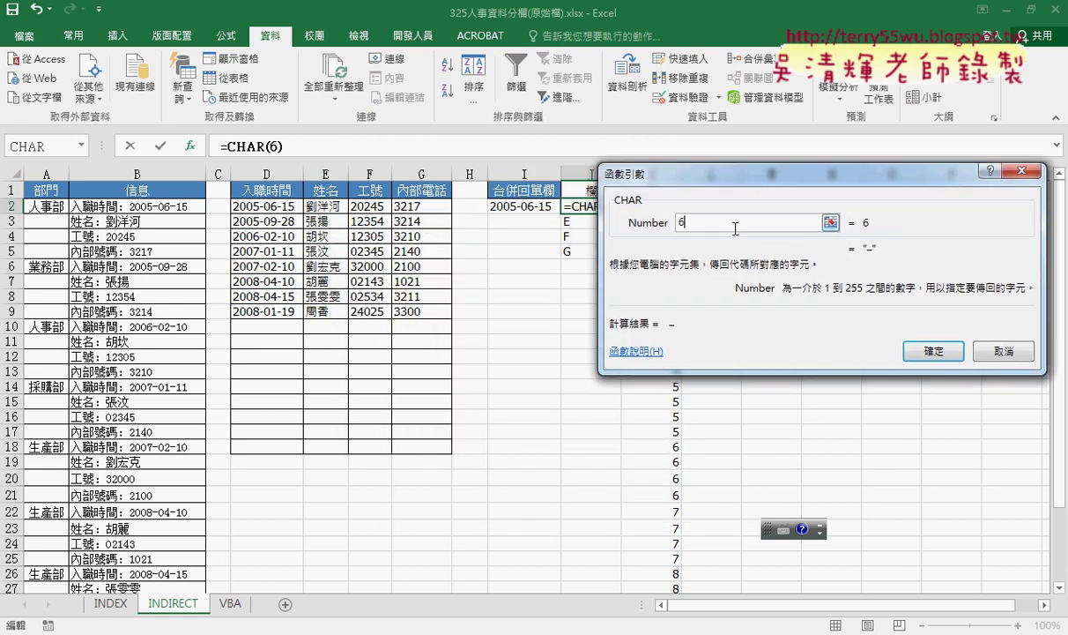
pyautogui.write('9')
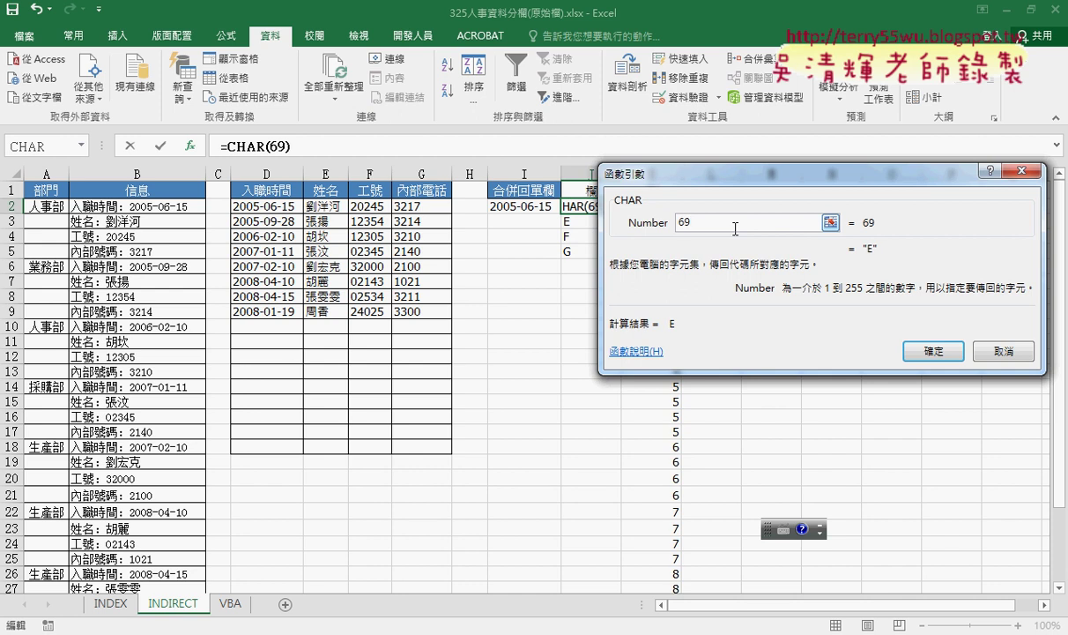
pyautogui.press('BackSpace')
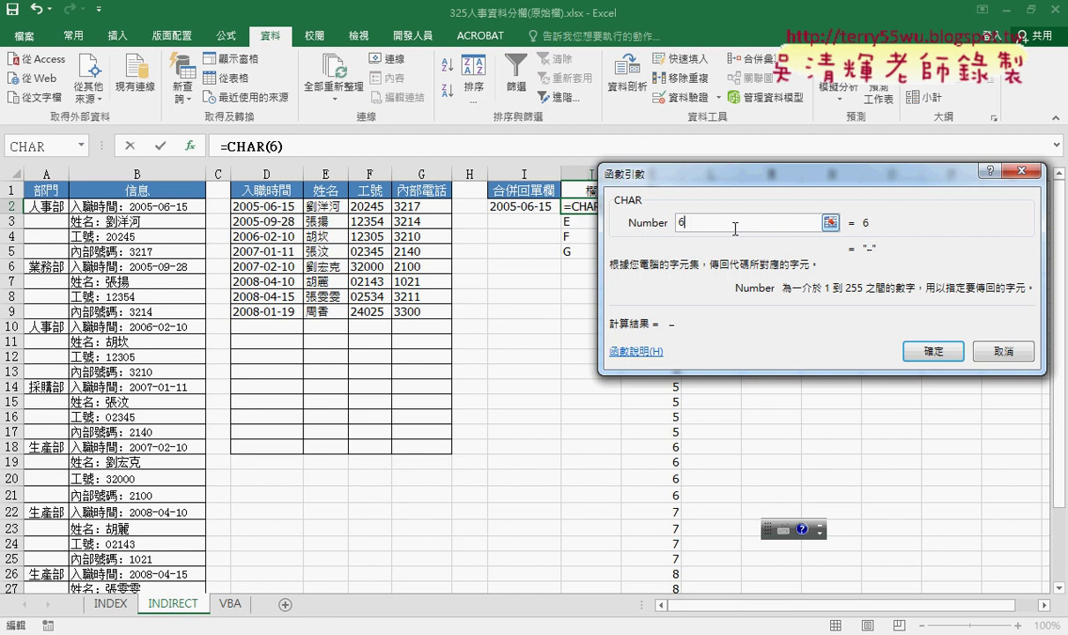
pyautogui.write('8')
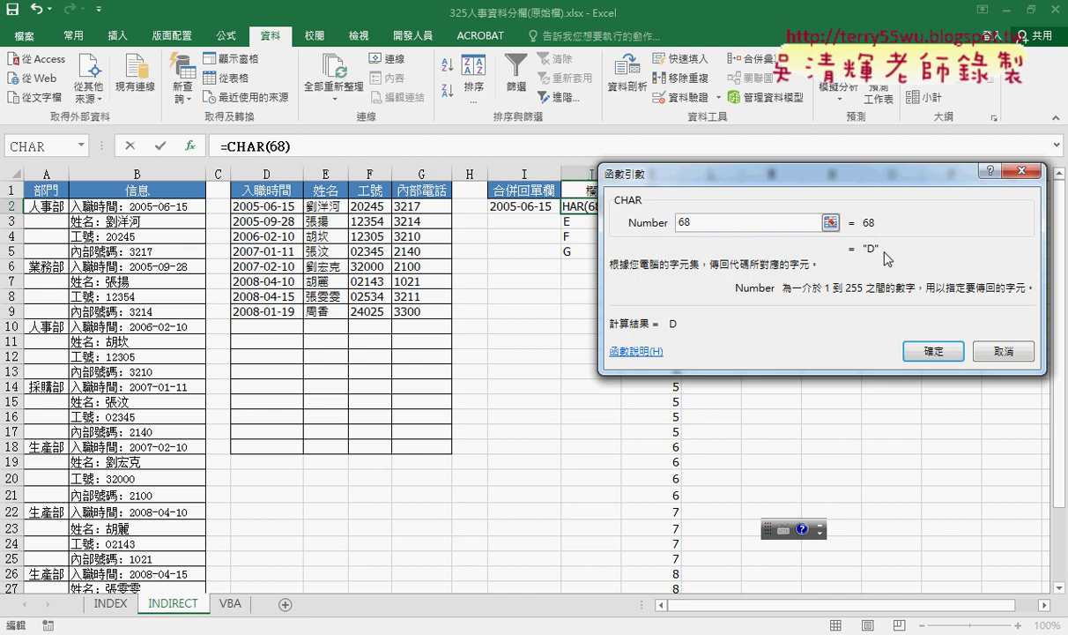
pyautogui.press('BackSpace')
pyautogui.write('9')
# Step: Preview codes 70 and 68 as well, then cancel without committing
pyautogui.doubleClick(683, 221)
pyautogui.write('70')
pyautogui.doubleClick(683, 223)
pyautogui.write('68')
pyautogui.moveTo(674, 179); pyautogui.dragTo(707, 174)
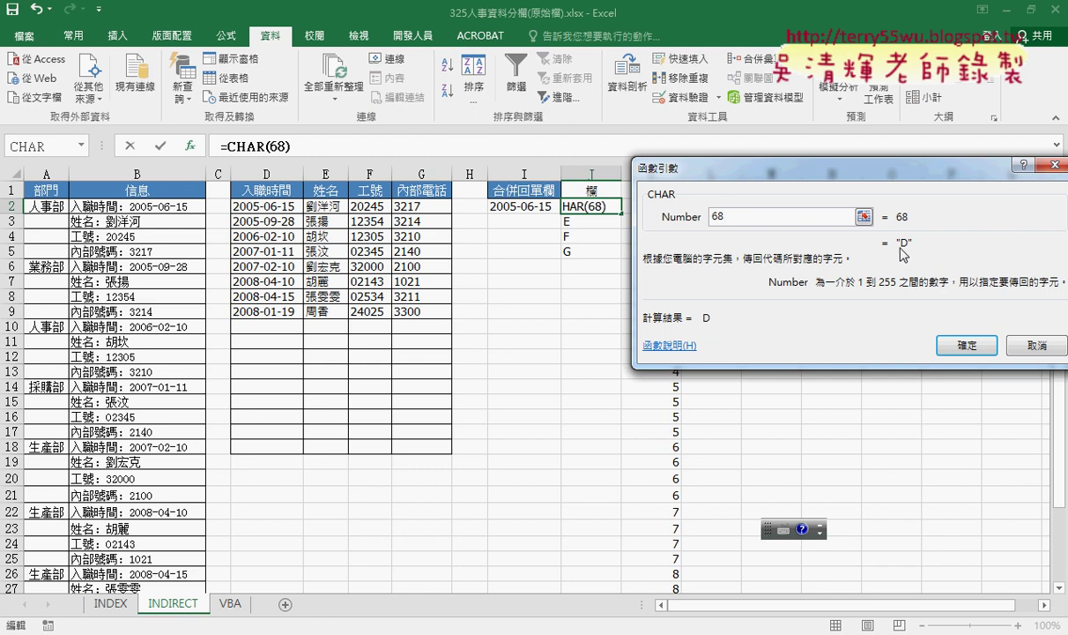
pyautogui.moveTo(821, 172); pyautogui.dragTo(488, 297)
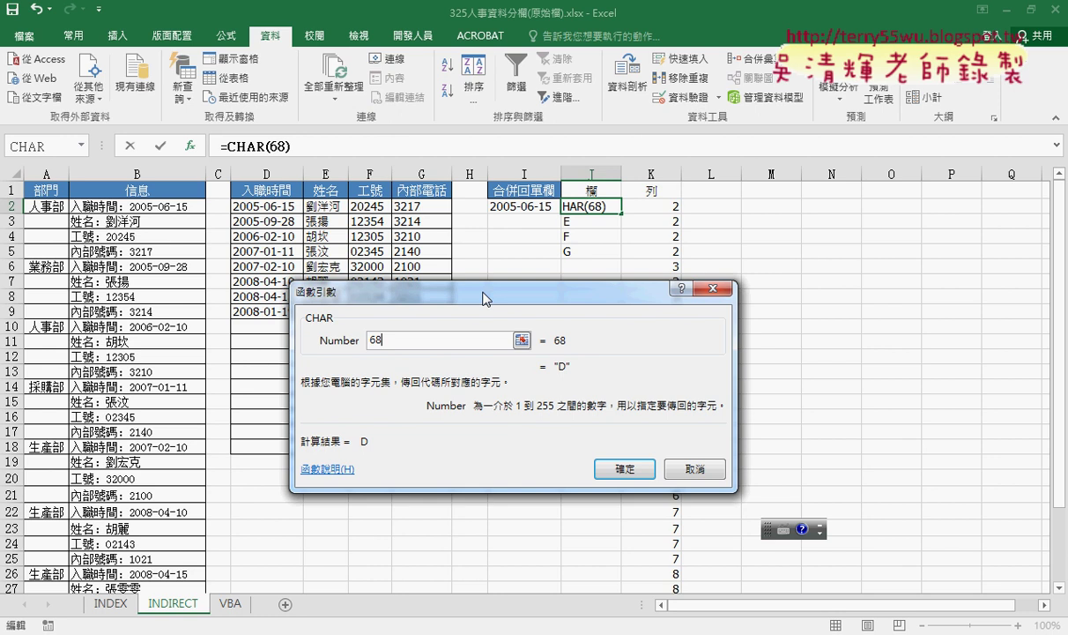
pyautogui.press('Escape')
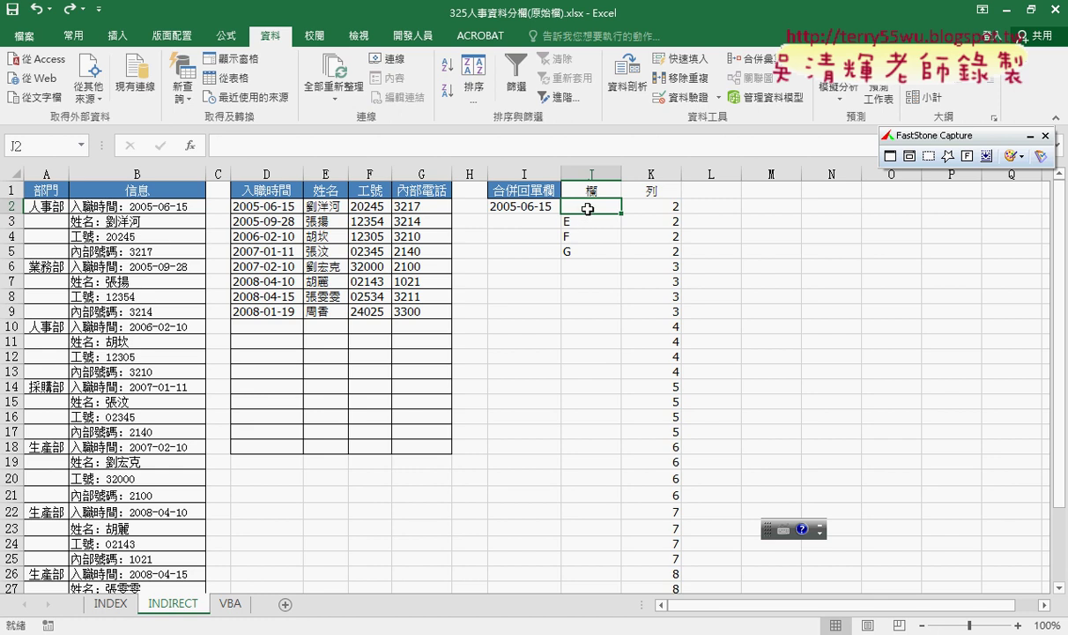
# Step: Check the MOD(ROW()-2,4) part of the INDEX sheet's formula, then return to INDIRECT
pyautogui.click(110, 603)
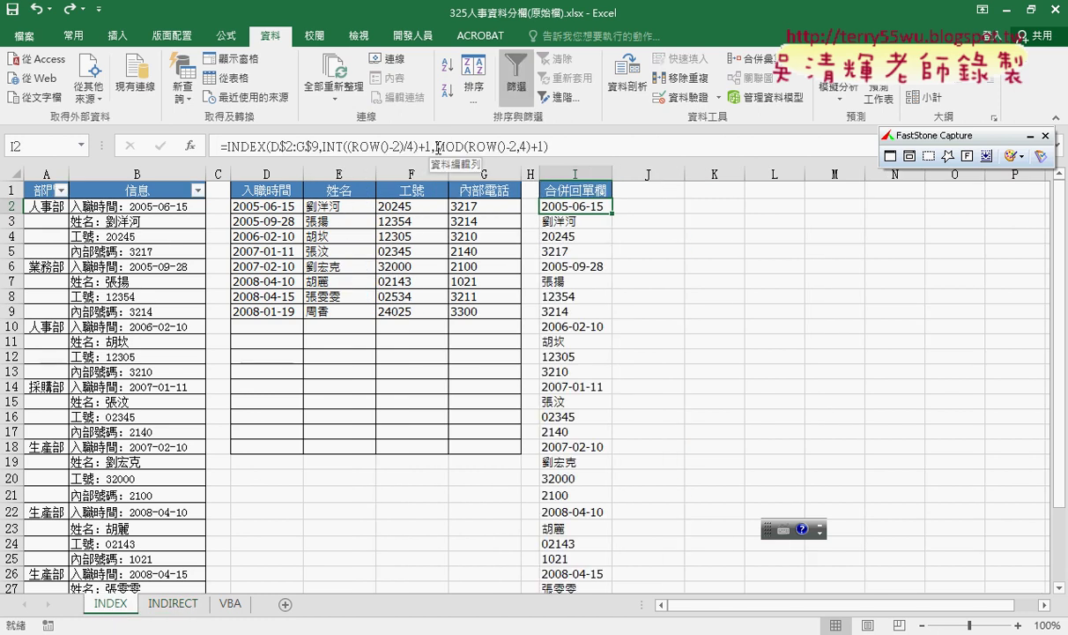
pyautogui.moveTo(434, 146); pyautogui.dragTo(542, 146)
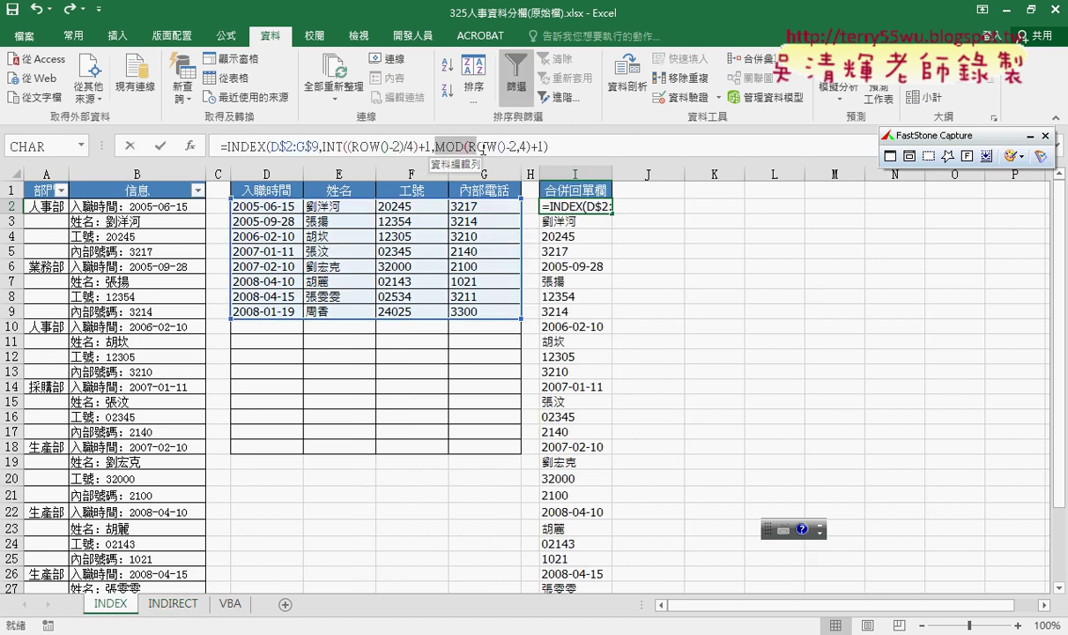
pyautogui.rightClick(546, 146)
pyautogui.click(599, 172)
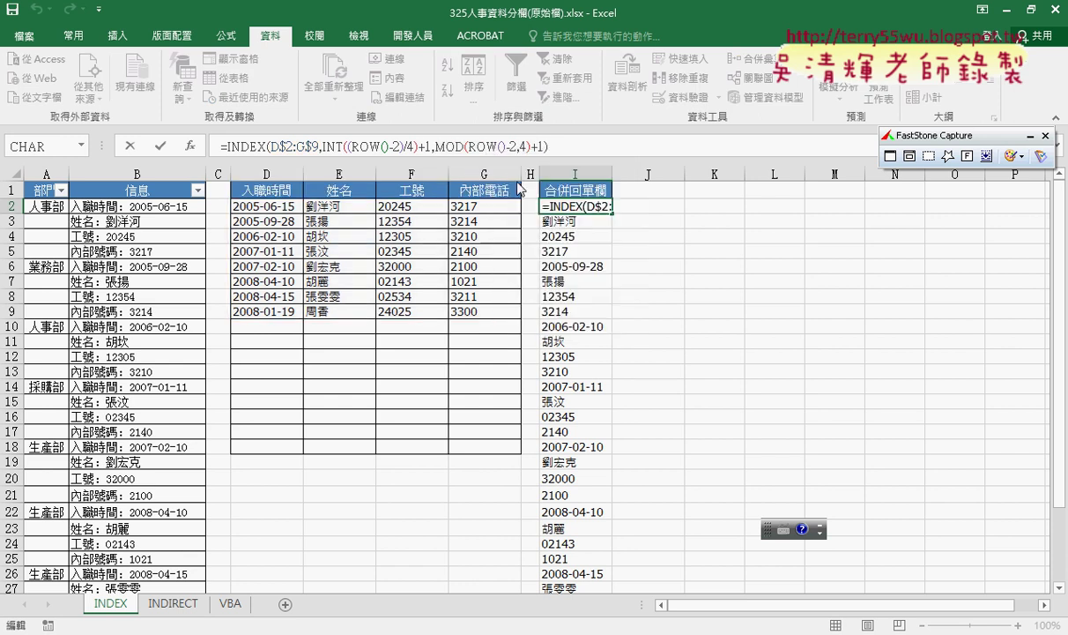
pyautogui.click(130, 146)
pyautogui.click(169, 604)
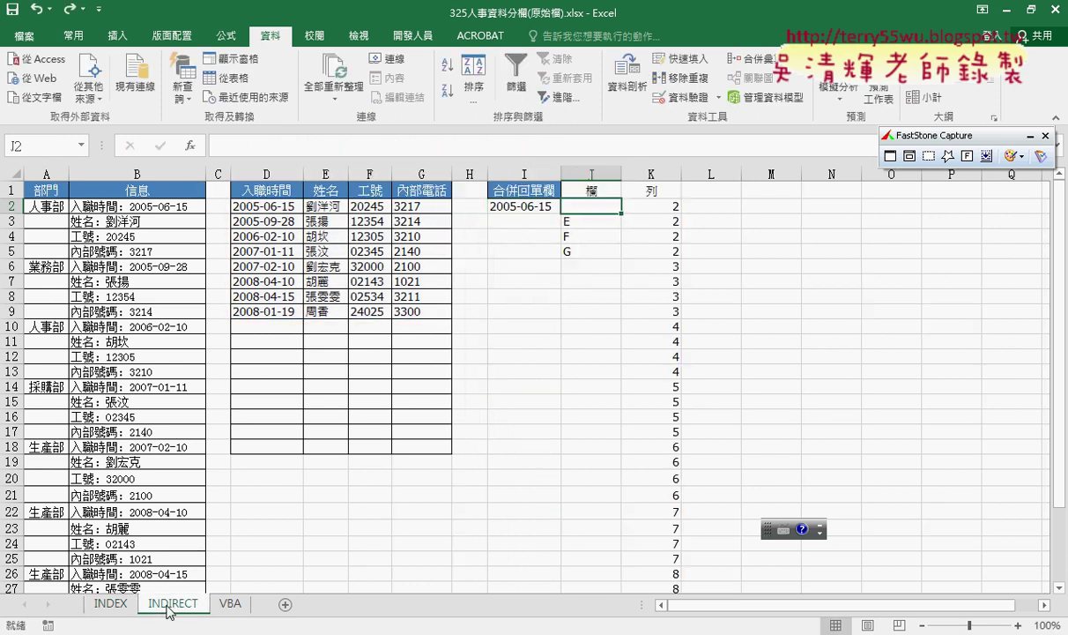
# Step: Enter =MOD(ROW()-2,4)+1 in J2 and fill it down to J5
pyautogui.click(289, 150)
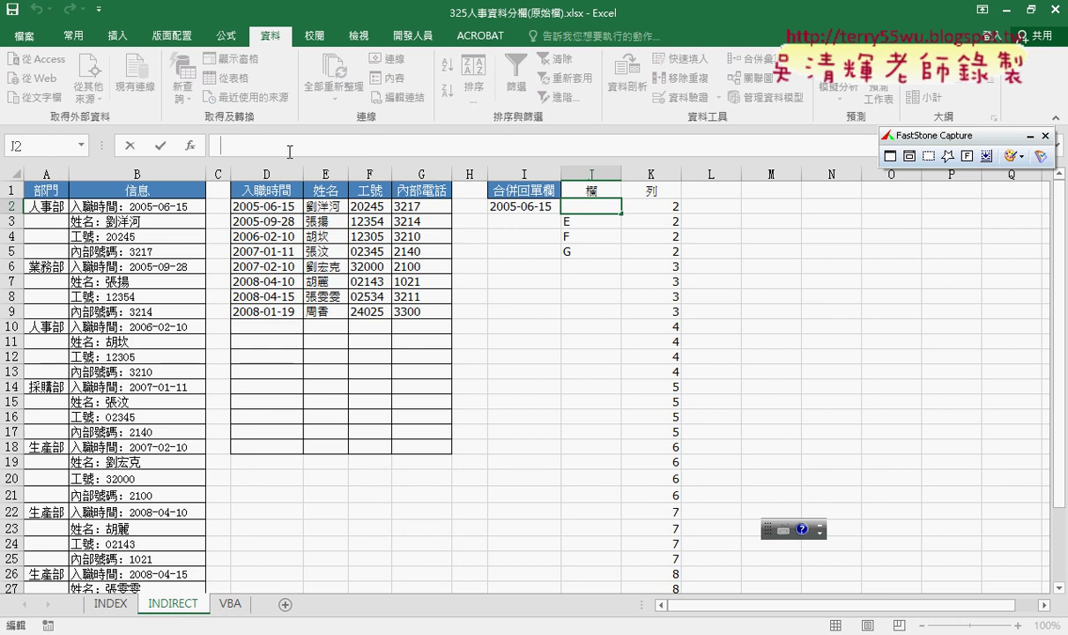
pyautogui.write('=')
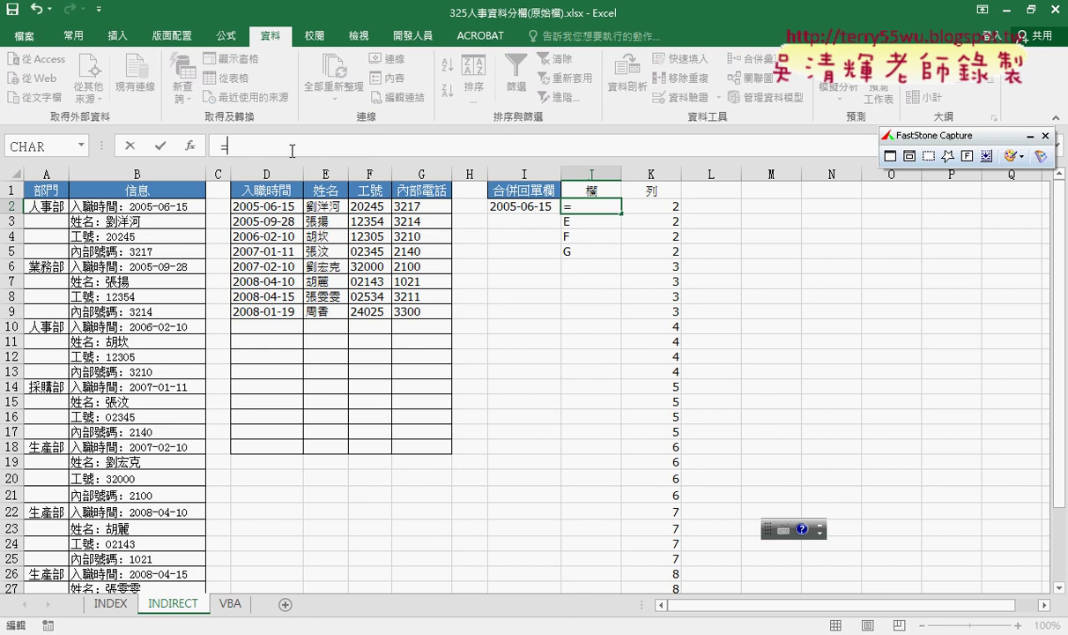
pyautogui.write('MOD(ROW()-2,4)+1')
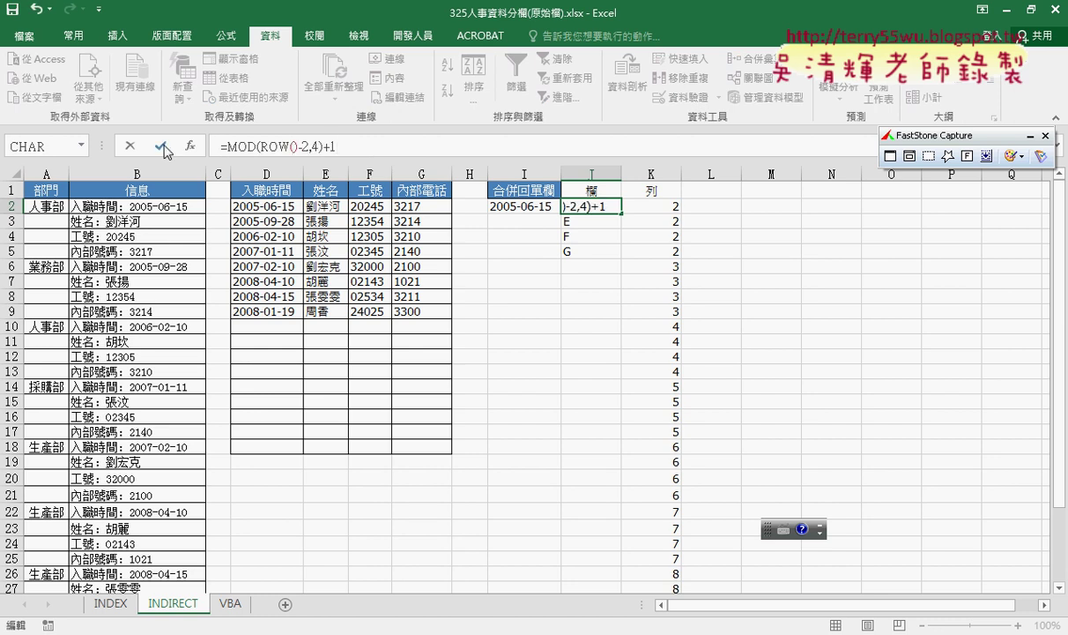
pyautogui.click(164, 150)
pyautogui.moveTo(621, 213); pyautogui.dragTo(620, 262)
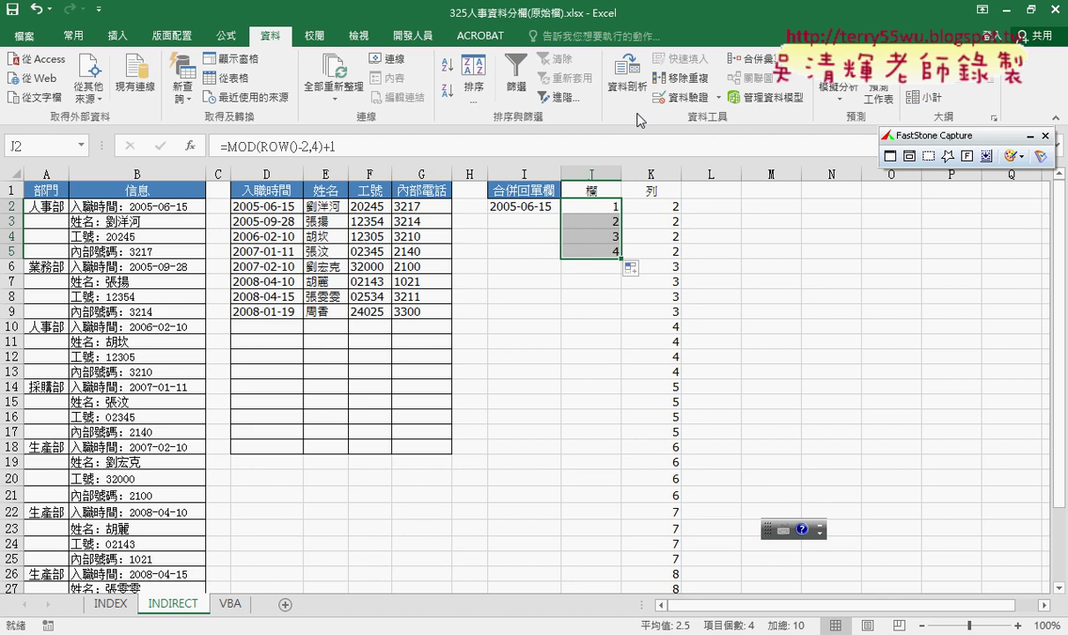
pyautogui.click(606, 204)
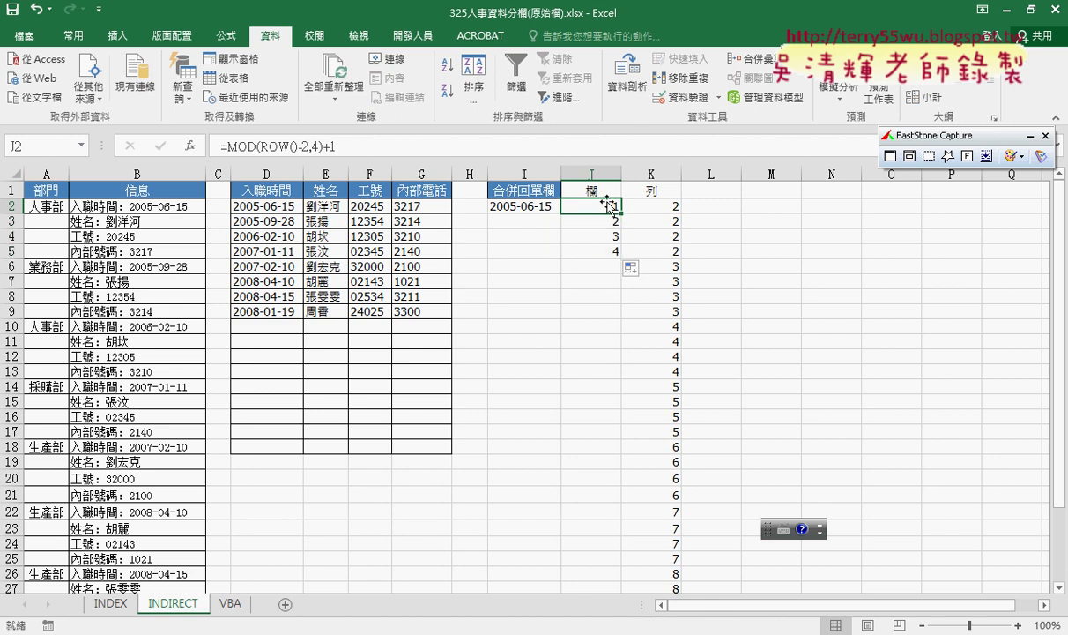
# Step: Change J2's formula to end in +68 and refill J2:J5, giving 68–71
pyautogui.click(334, 146)
pyautogui.write('1')
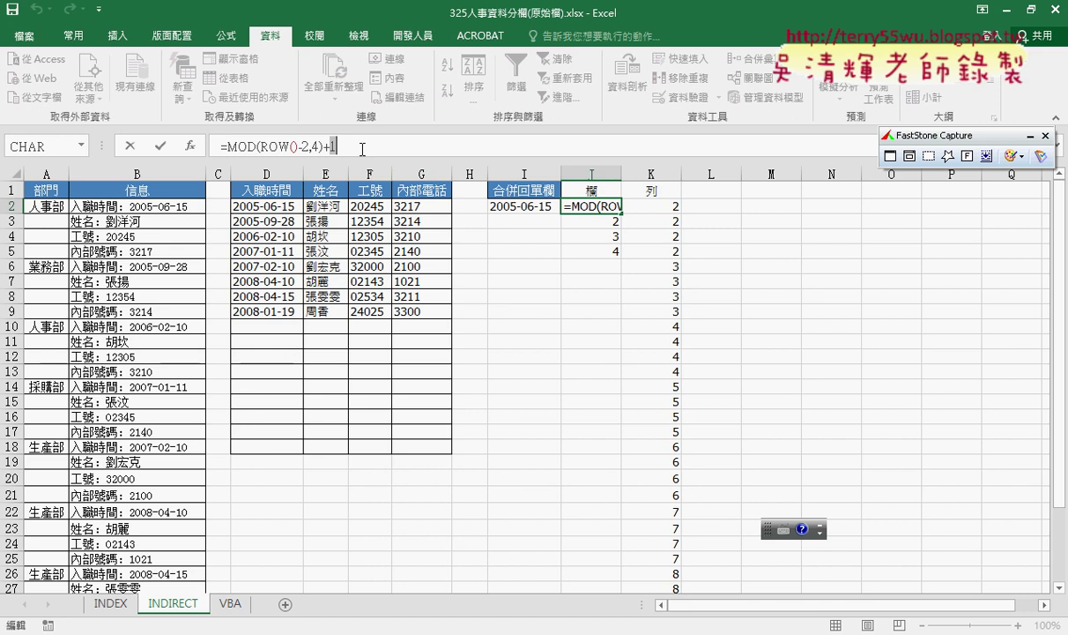
pyautogui.press('BackSpace')
pyautogui.write('68')
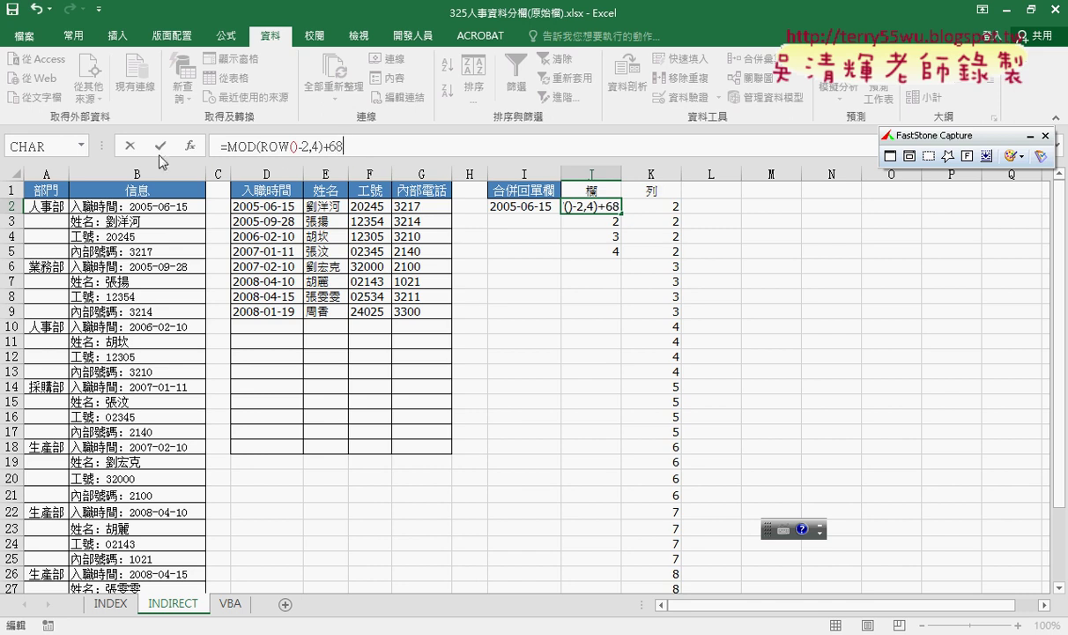
pyautogui.click(159, 147)
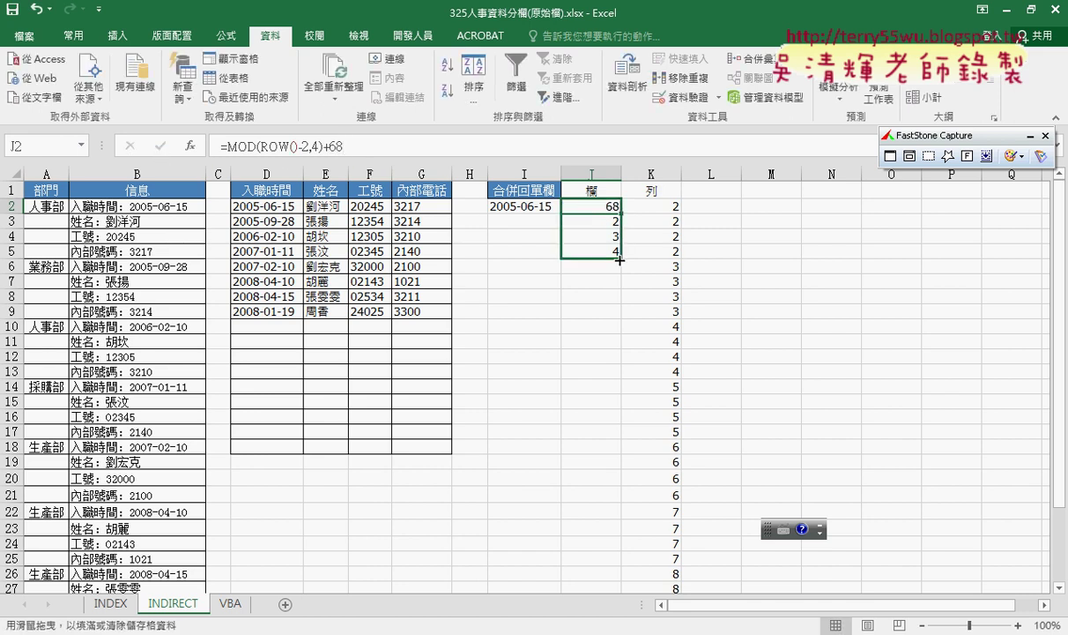
pyautogui.moveTo(623, 214); pyautogui.dragTo(622, 253)
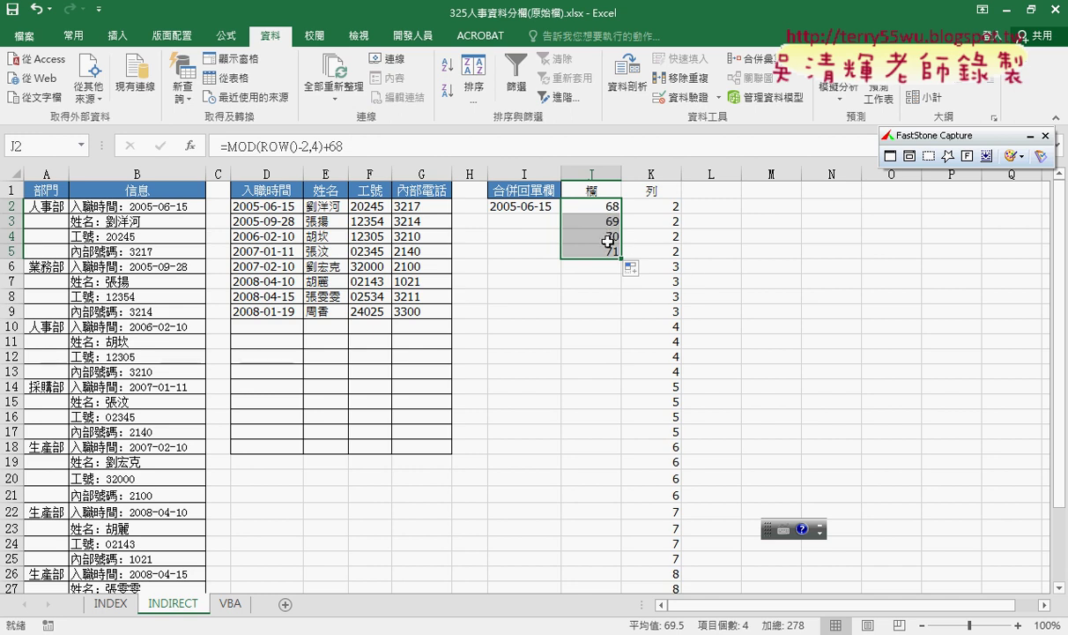
pyautogui.click(613, 206)
# Step: Wrap J2's MOD expression in CHAR, giving =CHAR(MOD(ROW()-2,4)+68)
pyautogui.click(227, 146)
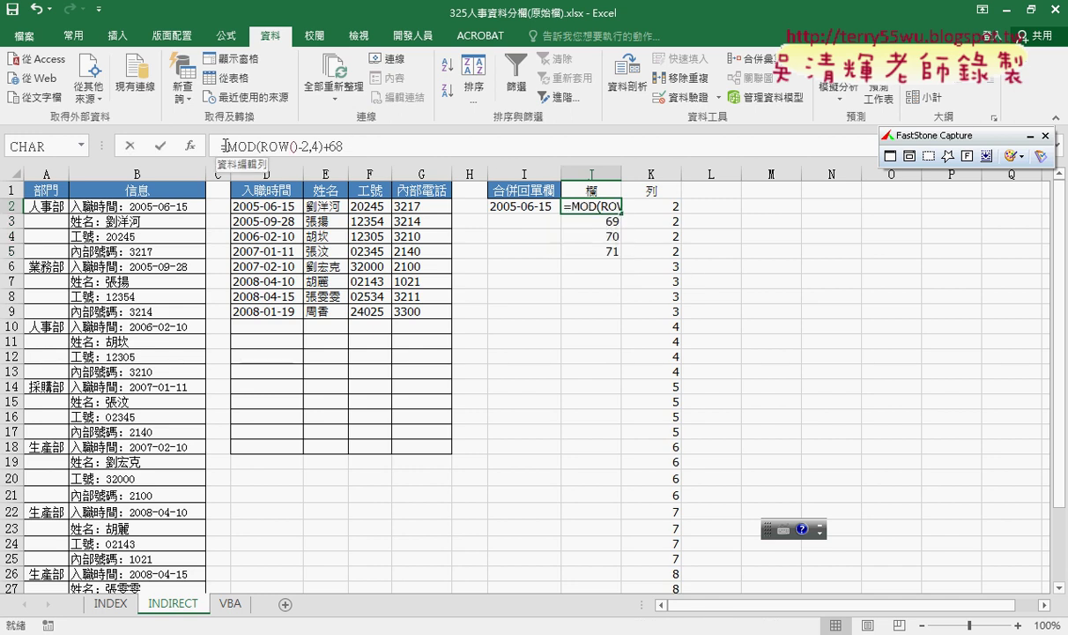
pyautogui.moveTo(226, 146); pyautogui.dragTo(342, 146)
pyautogui.rightClick(327, 149)
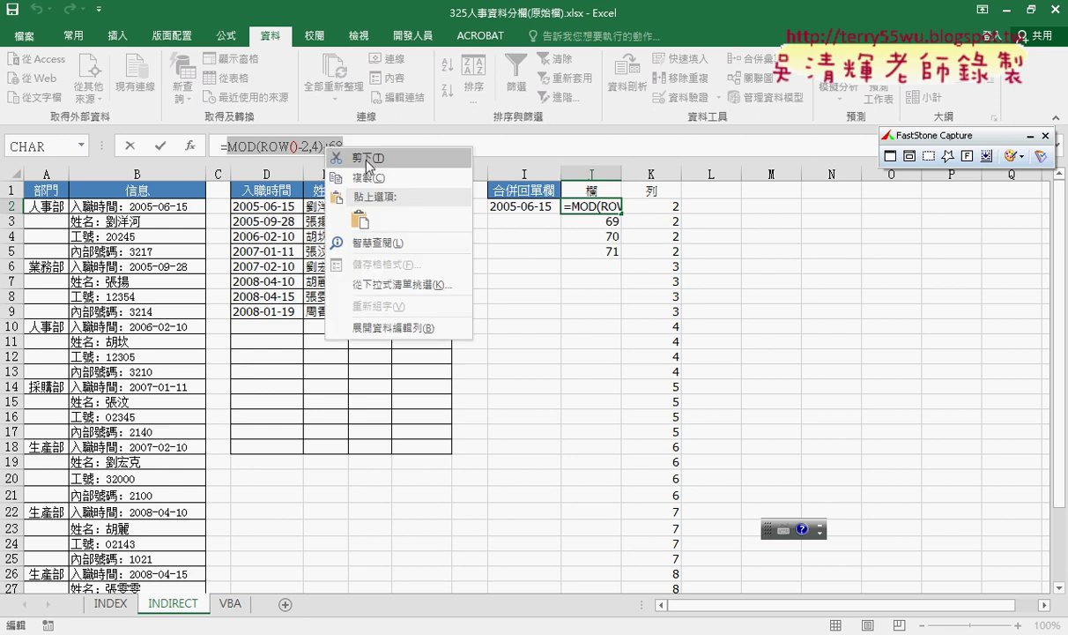
pyautogui.click(368, 161)
pyautogui.click(190, 145)
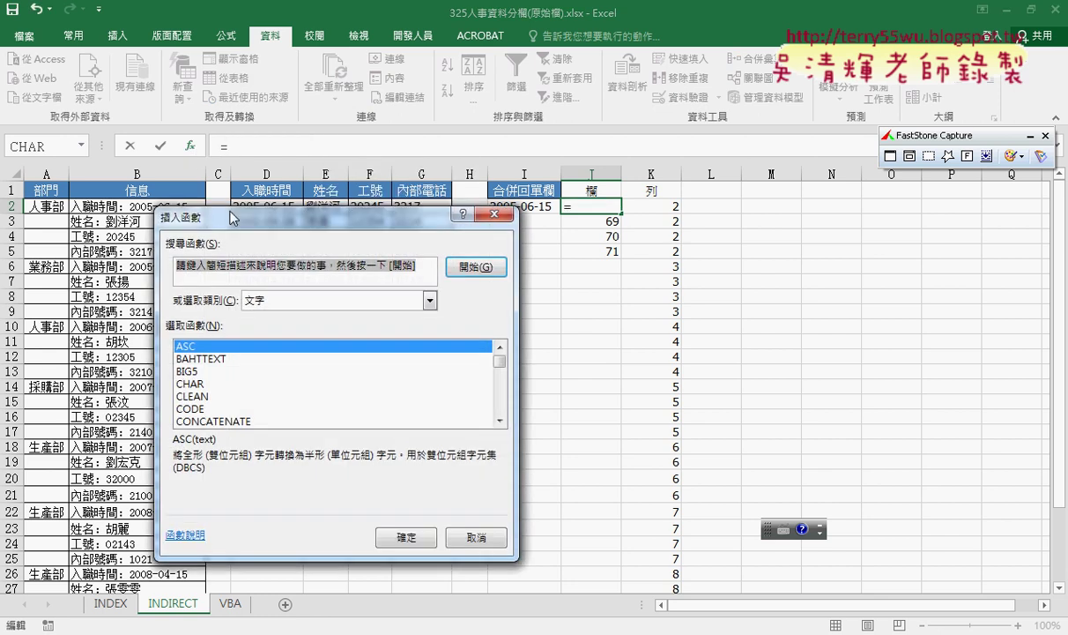
pyautogui.click(202, 385)
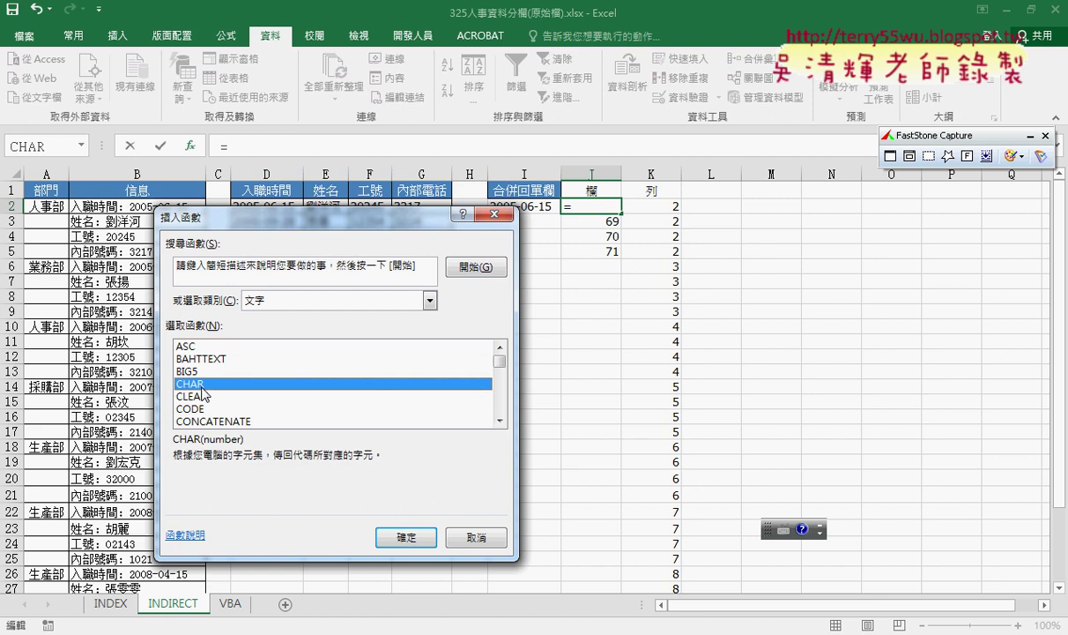
pyautogui.doubleClick(227, 386)
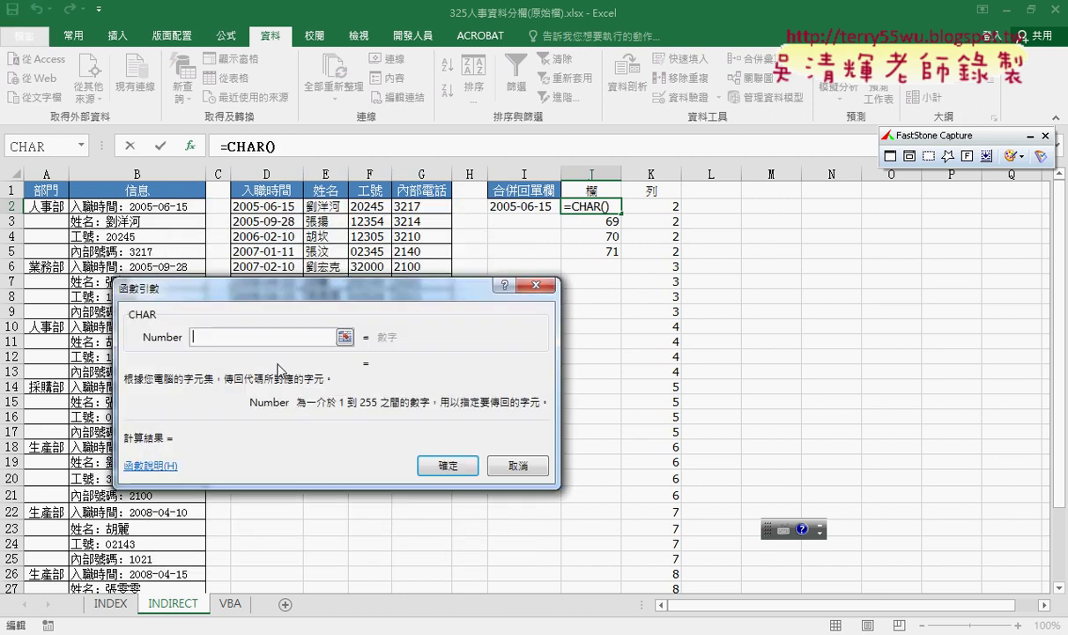
pyautogui.rightClick(253, 344)
pyautogui.click(274, 381)
pyautogui.moveTo(291, 336); pyautogui.dragTo(151, 342)
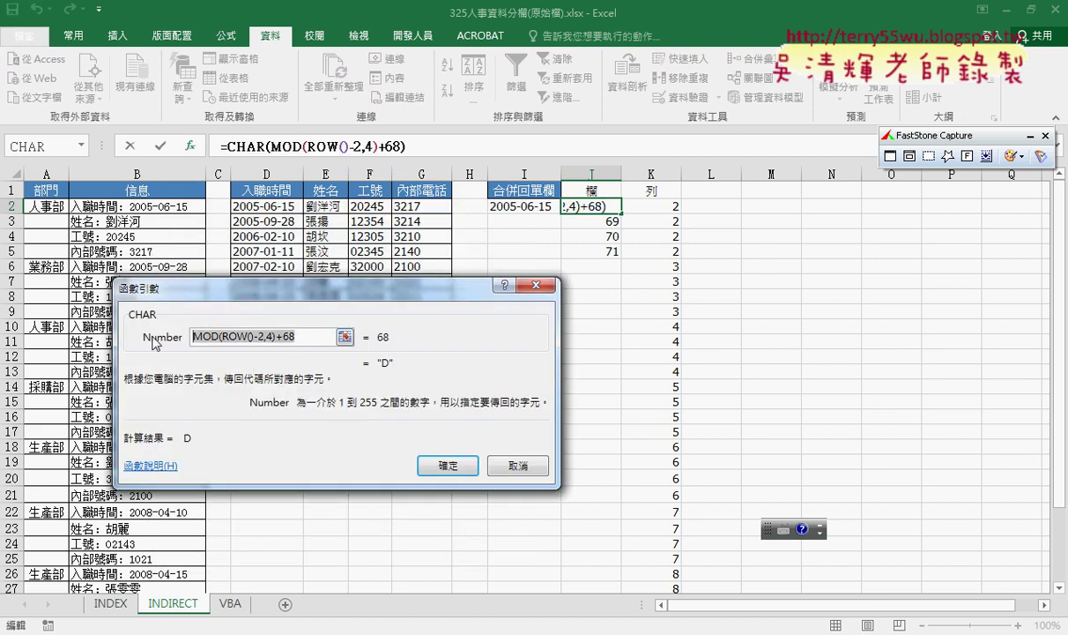
pyautogui.click(441, 465)
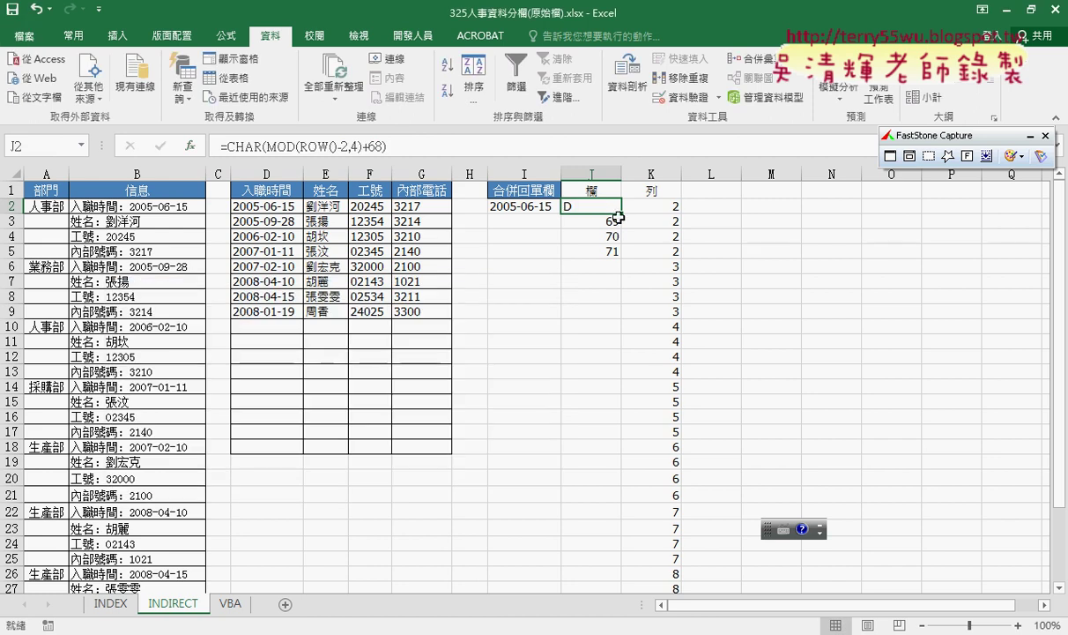
# Step: Fill the CHAR formula down column J to row 33, repeating D, E, F, G
pyautogui.moveTo(619, 217); pyautogui.dragTo(621, 253)
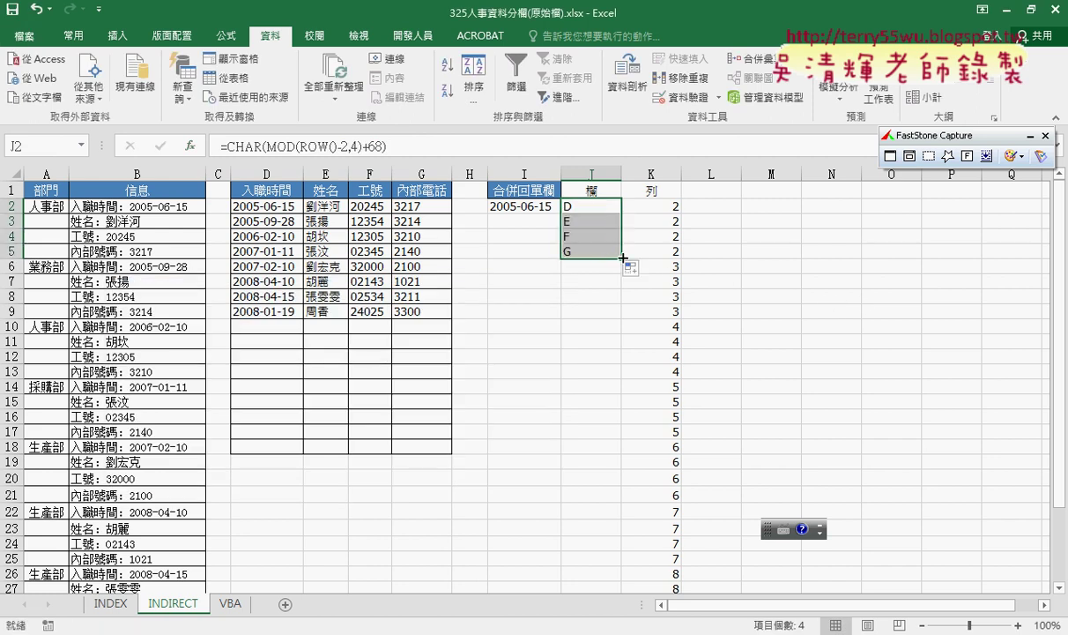
pyautogui.moveTo(622, 258); pyautogui.dragTo(621, 579)
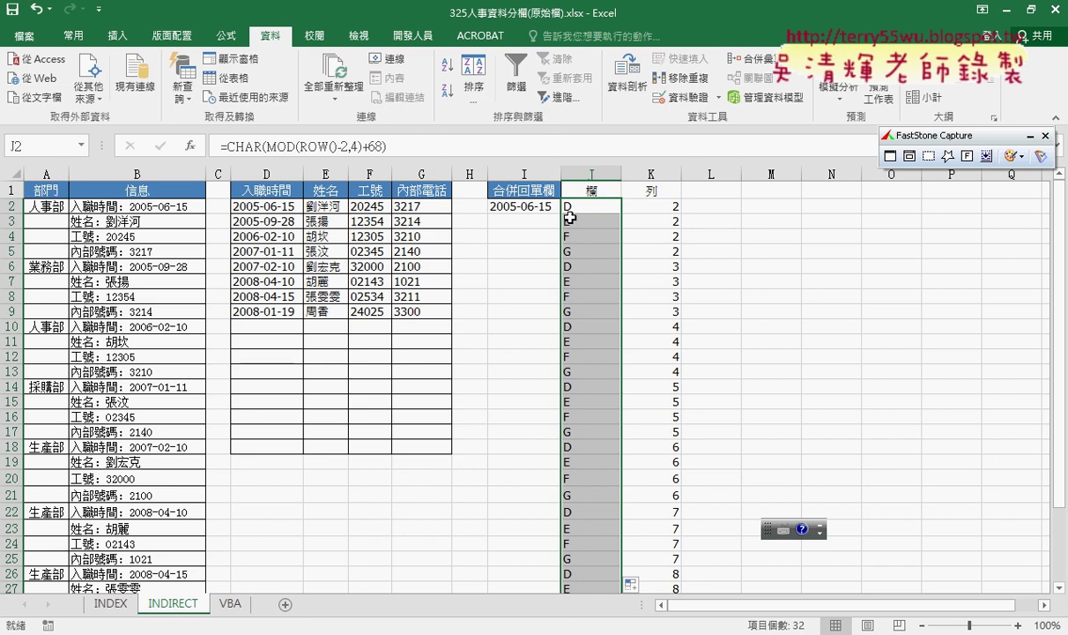
pyautogui.click(572, 206)
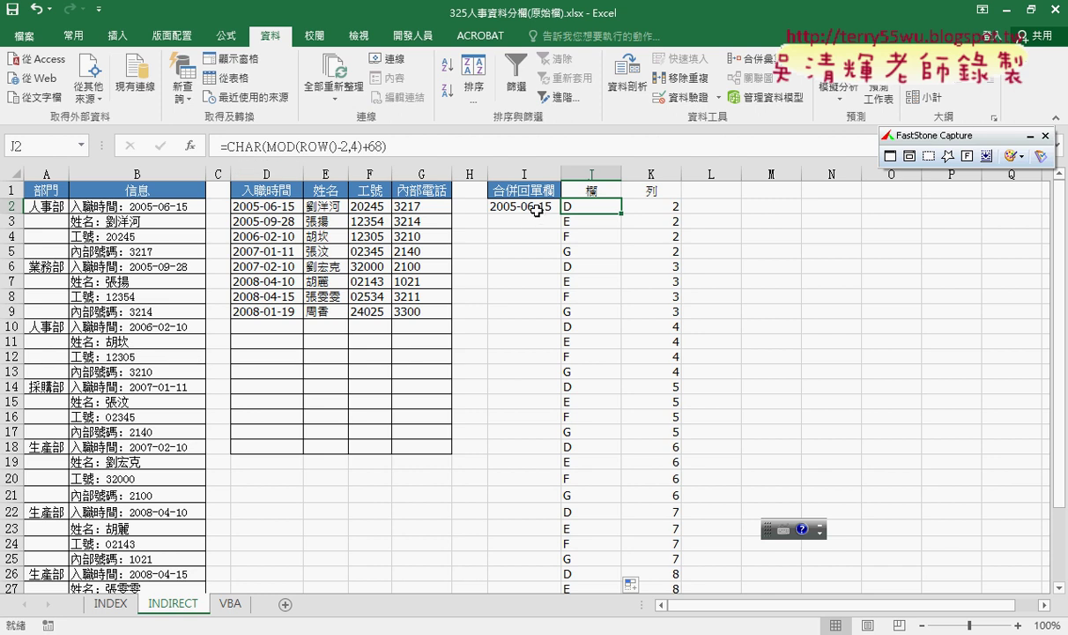
# Step: Change I2 to =INDIRECT(J2&K2), fill it down to I33, and select helper columns J:K
pyautogui.click(536, 208)
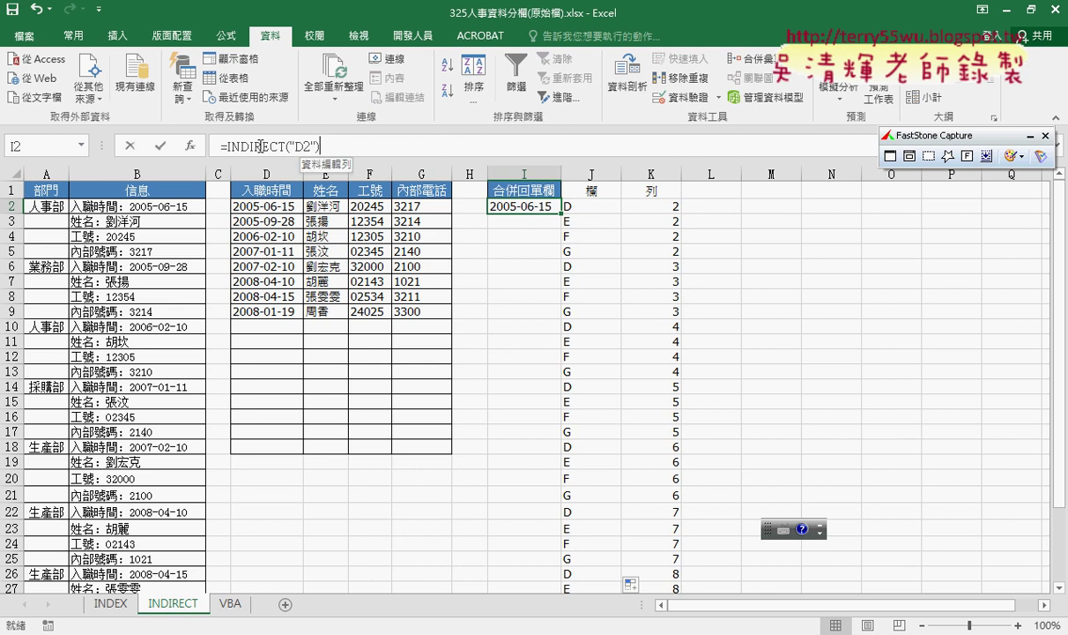
pyautogui.click(248, 146)
pyautogui.click(191, 146)
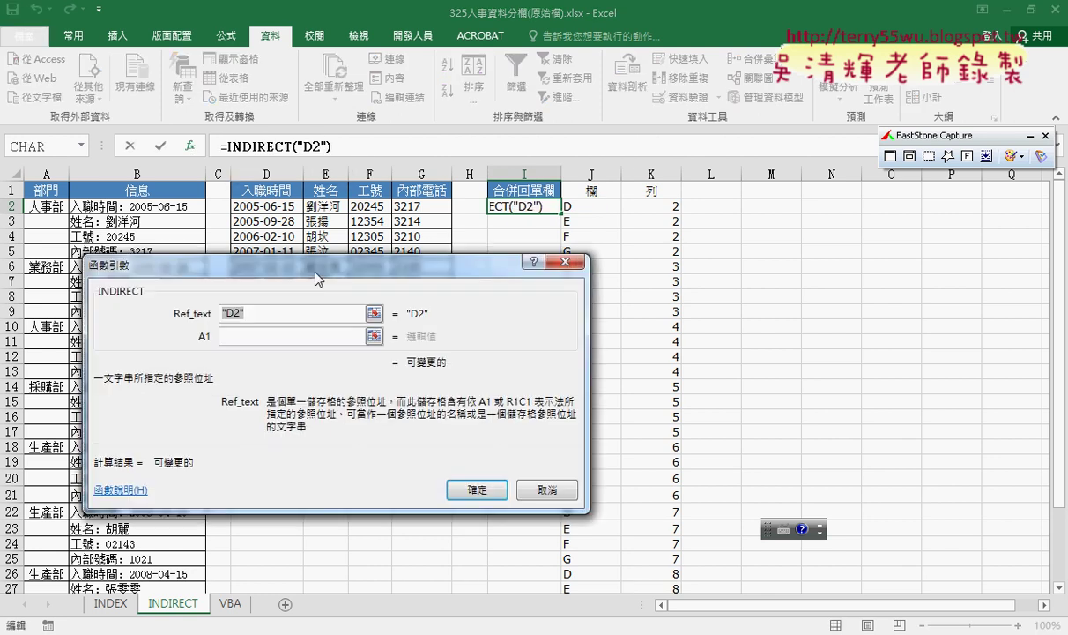
pyautogui.press('Delete')
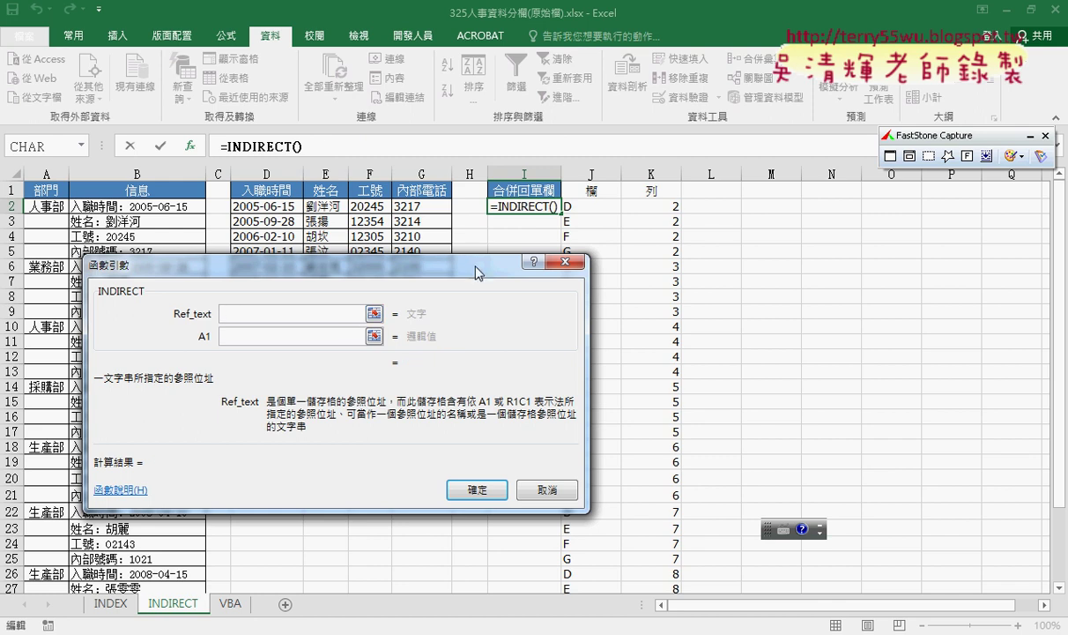
pyautogui.click(585, 208)
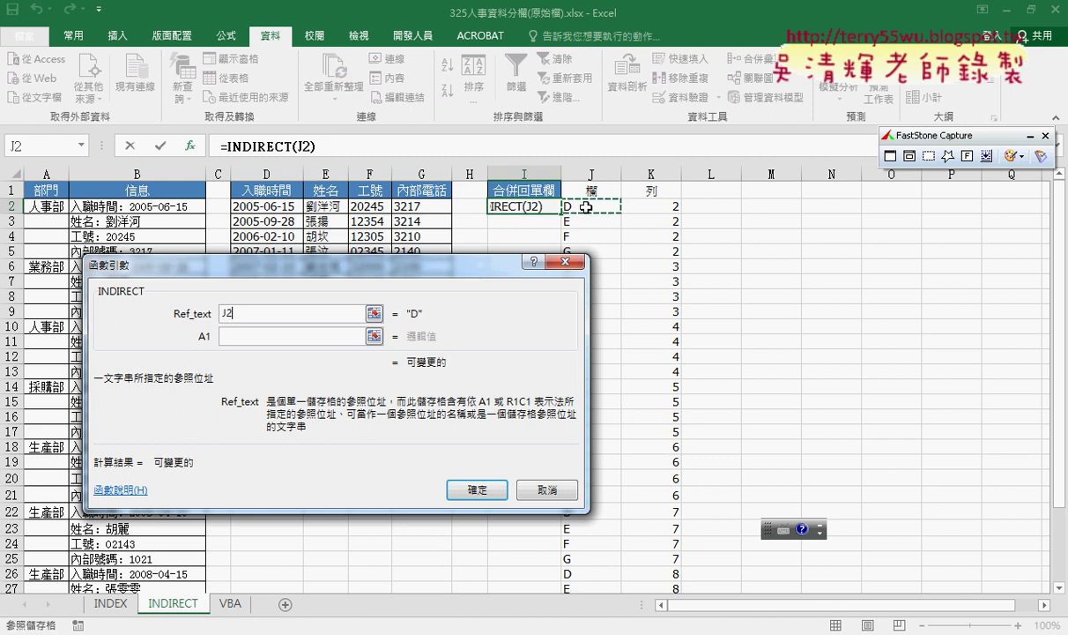
pyautogui.write('&')
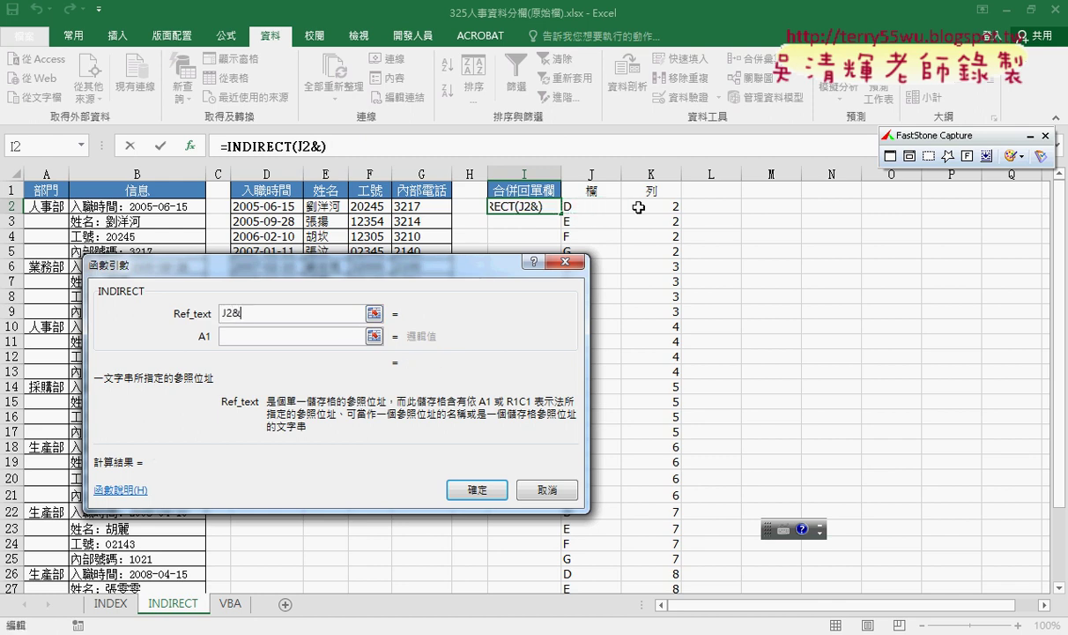
pyautogui.click(630, 199)
pyautogui.click(477, 490)
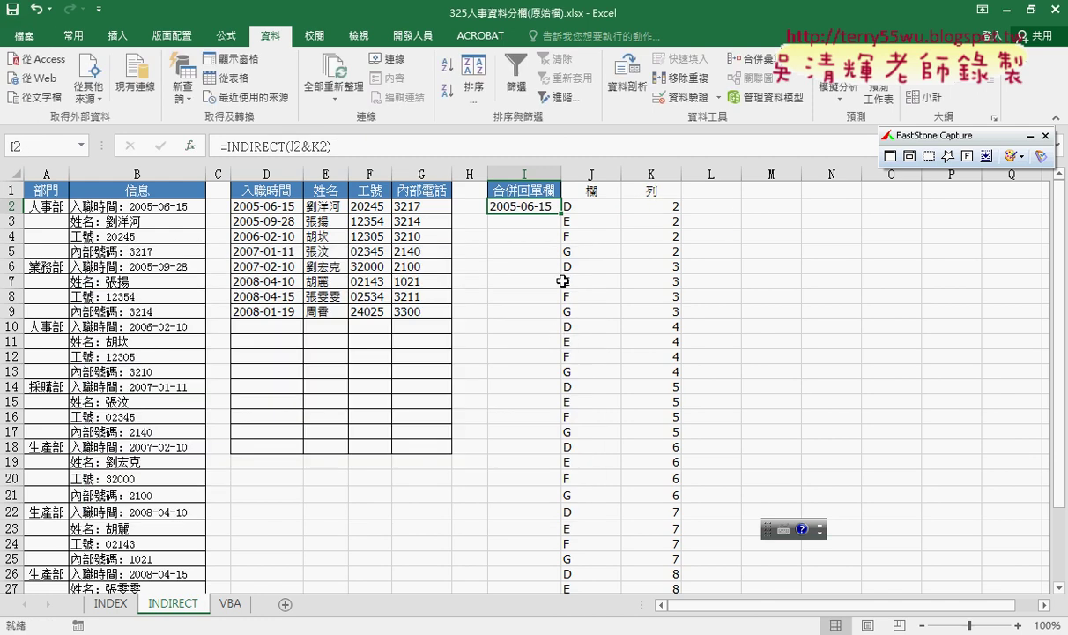
pyautogui.moveTo(561, 213)
pyautogui.mouseDown()
pyautogui.moveTo(542, 586)
pyautogui.moveTo(543, 571)
pyautogui.mouseUp()
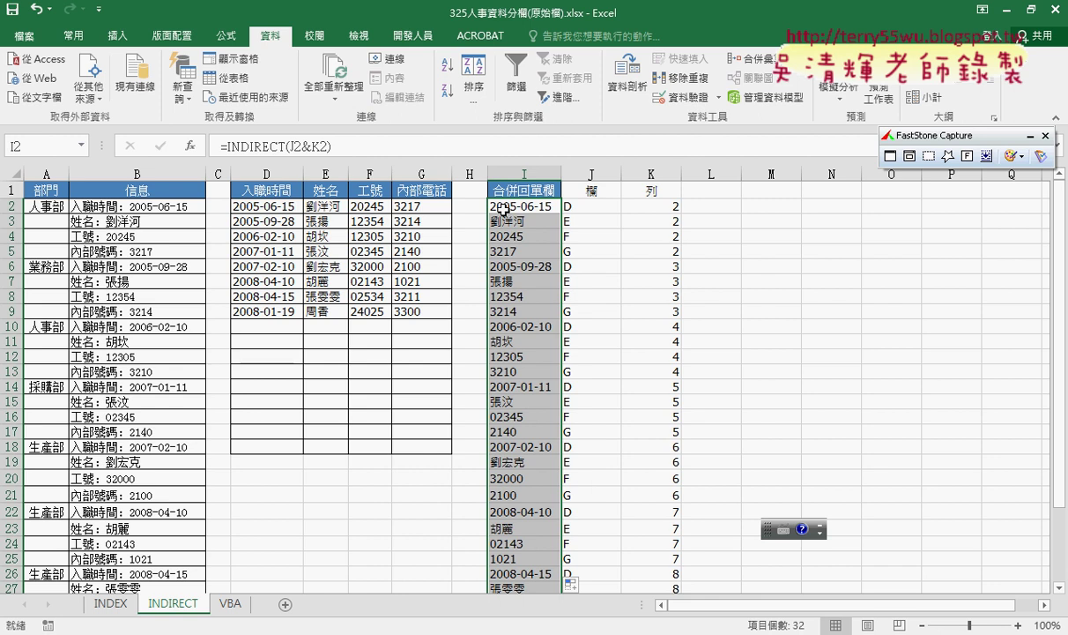
pyautogui.moveTo(592, 174); pyautogui.dragTo(669, 174)
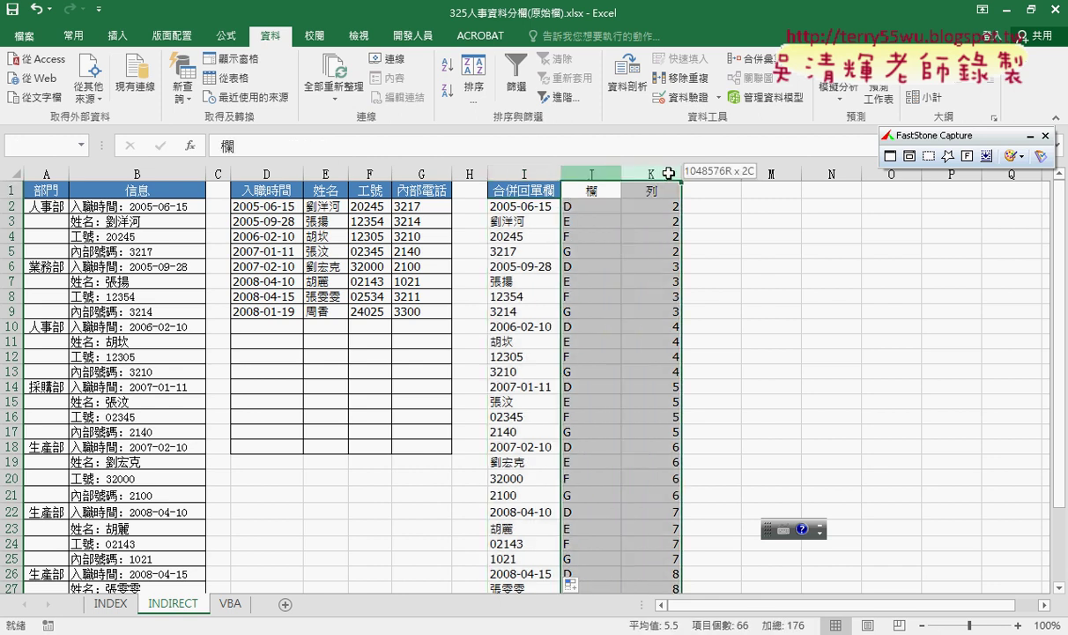
# Step: In I2's formula, replace the J2 reference with J2's letter formula CHAR(MOD(ROW()-2,4)+68)
pyautogui.click(525, 206)
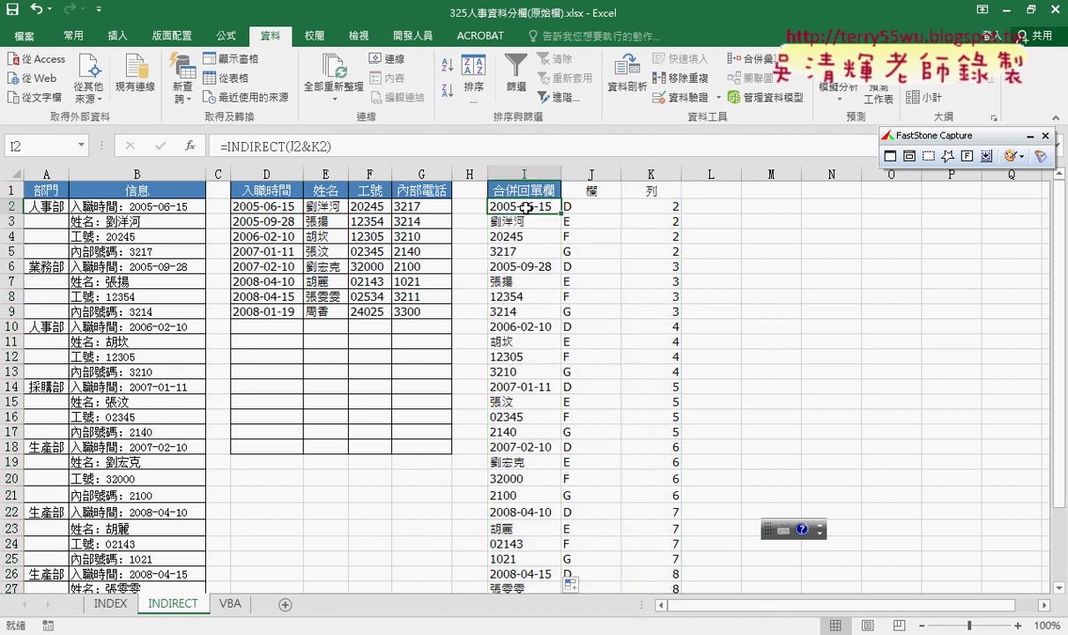
pyautogui.click(592, 208)
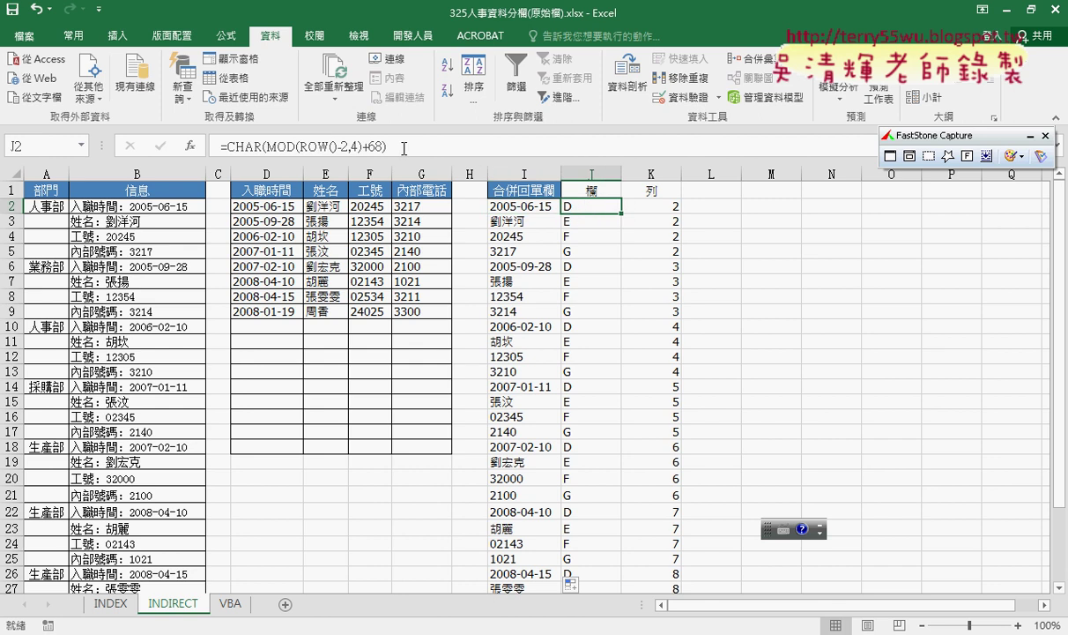
pyautogui.moveTo(388, 146); pyautogui.dragTo(222, 146)
pyautogui.rightClick(258, 148)
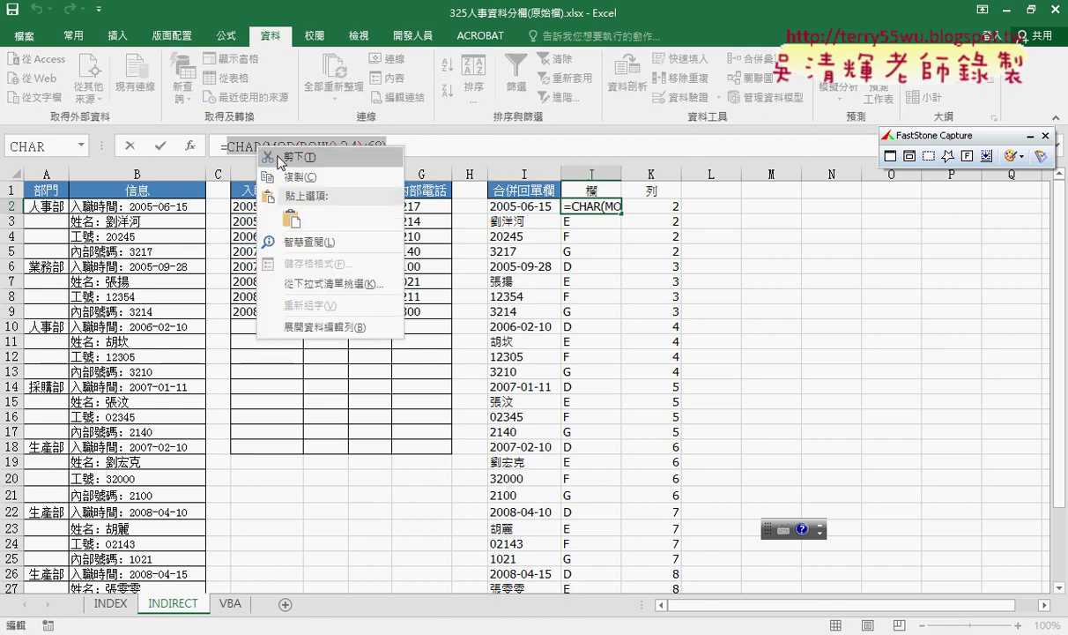
pyautogui.click(296, 177)
pyautogui.click(130, 146)
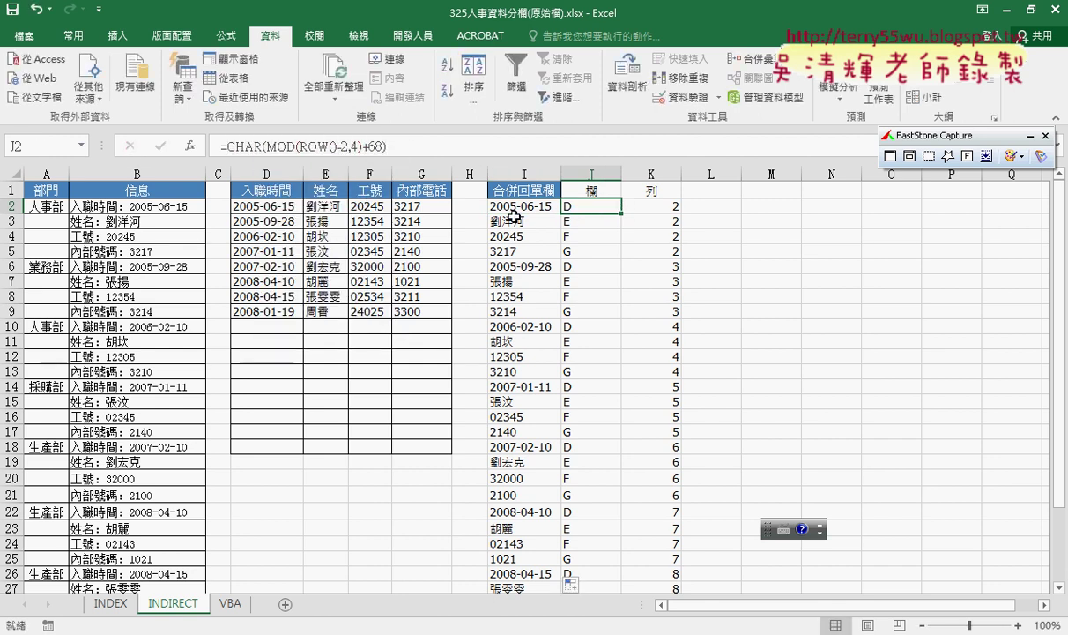
pyautogui.click(514, 208)
pyautogui.click(297, 147)
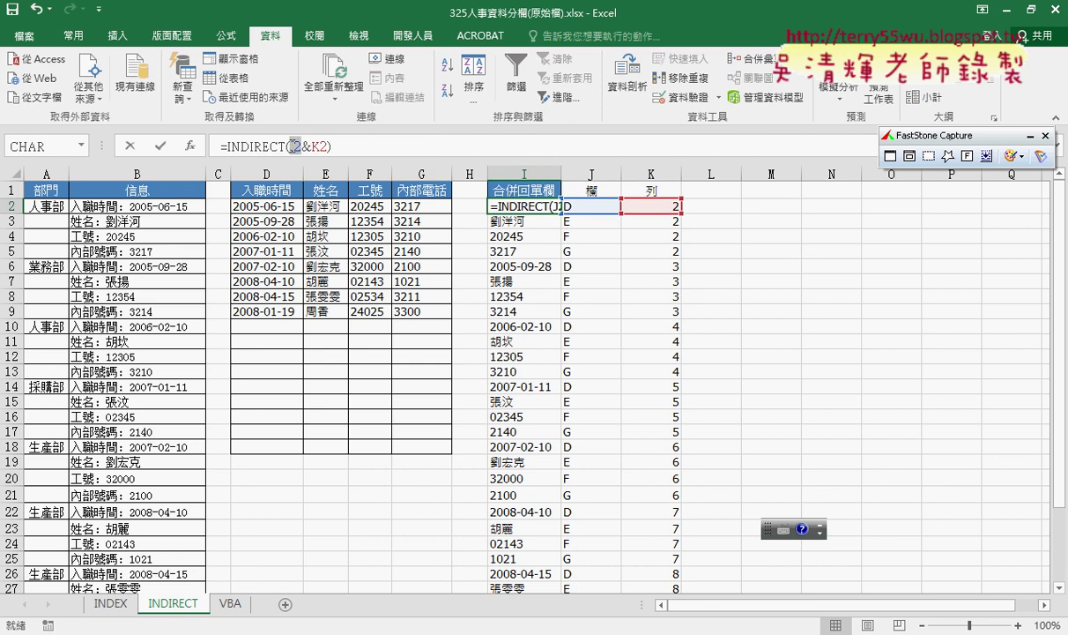
pyautogui.rightClick(297, 147)
pyautogui.click(324, 214)
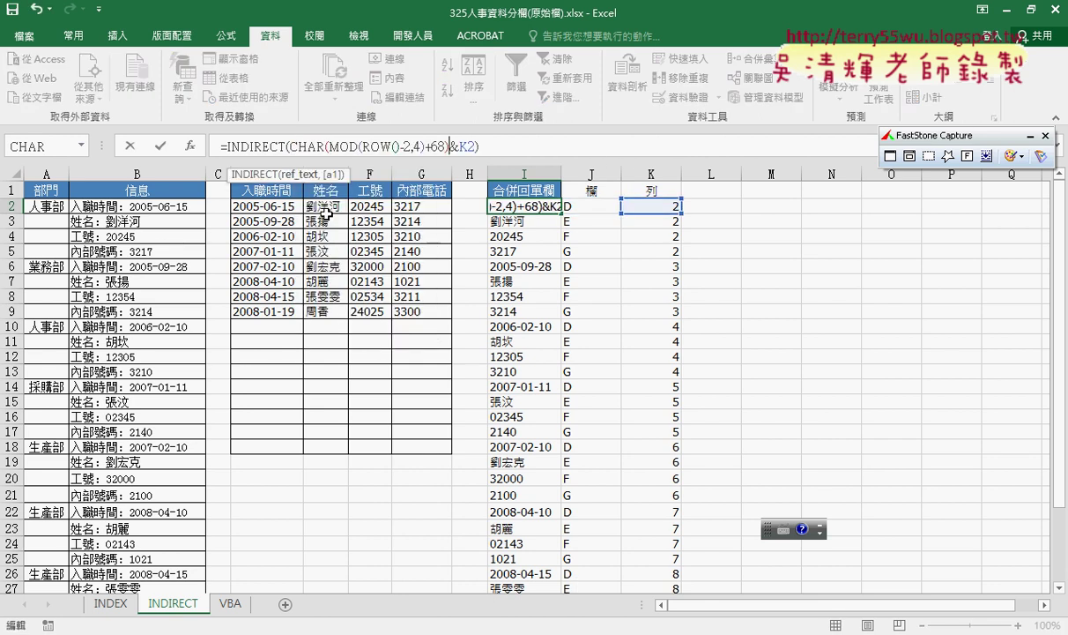
pyautogui.click(160, 146)
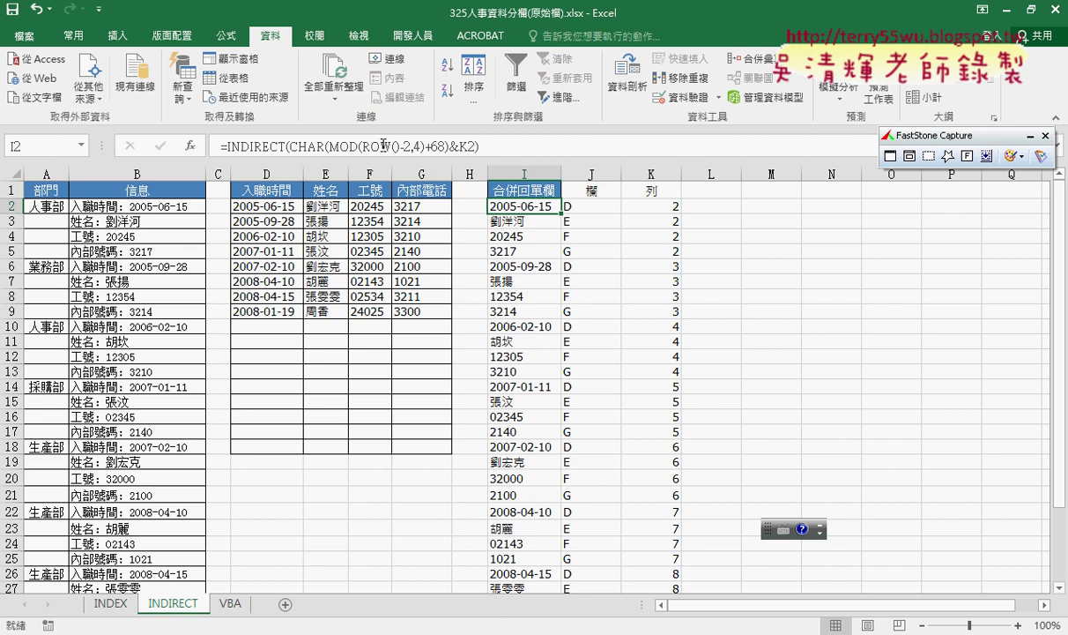
# Step: Replace the K2 reference in I2 with K2's row formula INT((ROW()-2)/4)+2
pyautogui.click(659, 208)
pyautogui.moveTo(372, 150); pyautogui.dragTo(238, 146)
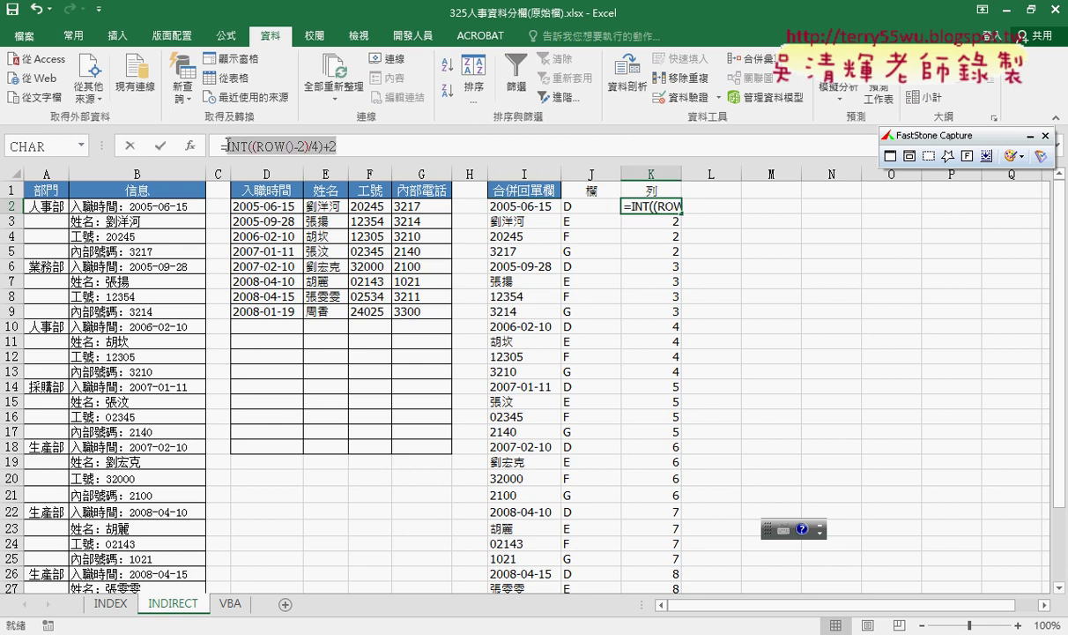
pyautogui.rightClick(251, 145)
pyautogui.click(296, 171)
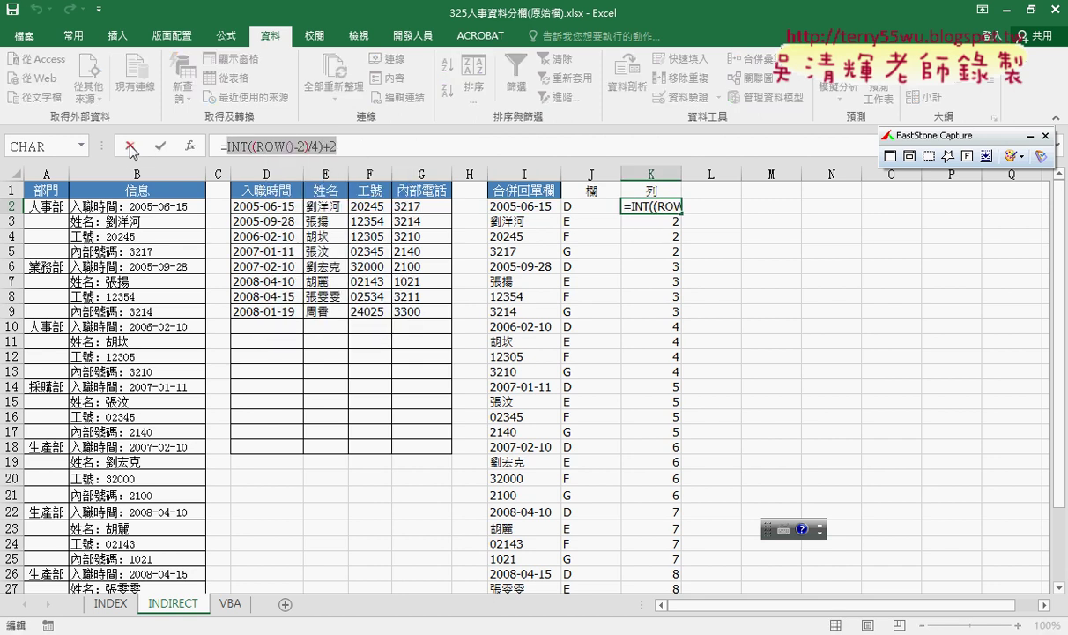
pyautogui.click(129, 147)
pyautogui.click(549, 212)
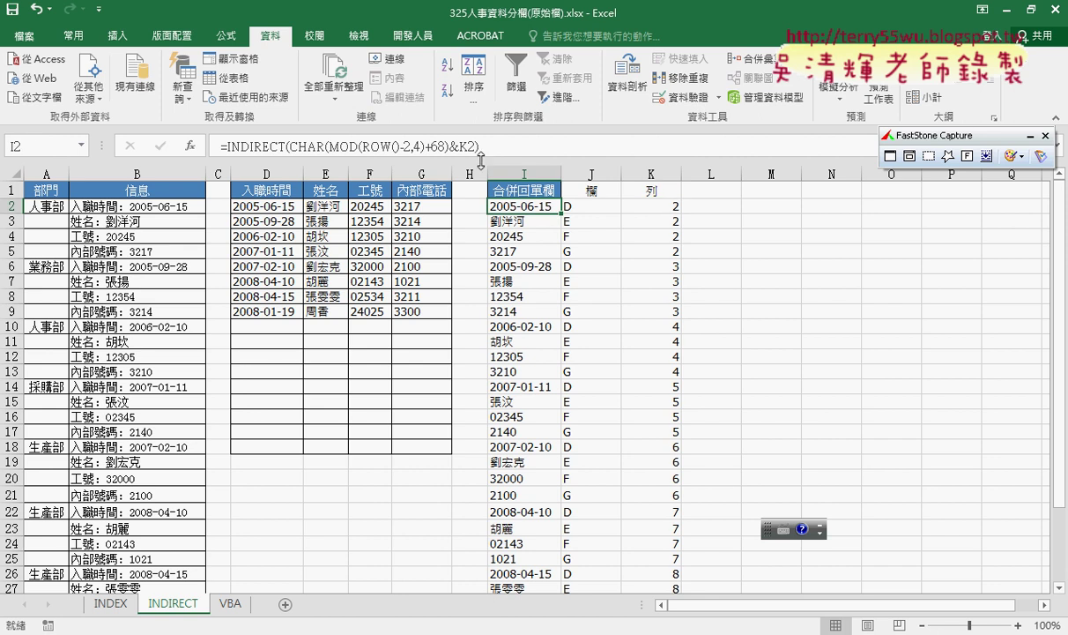
pyautogui.click(477, 146)
pyautogui.rightClick(468, 150)
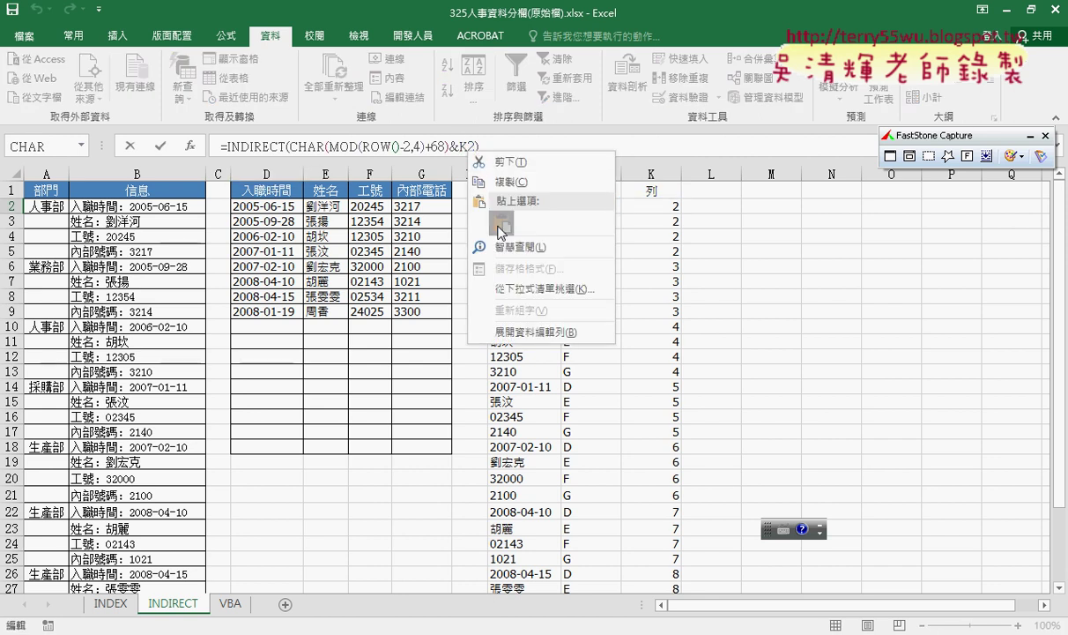
pyautogui.click(499, 231)
pyautogui.click(160, 146)
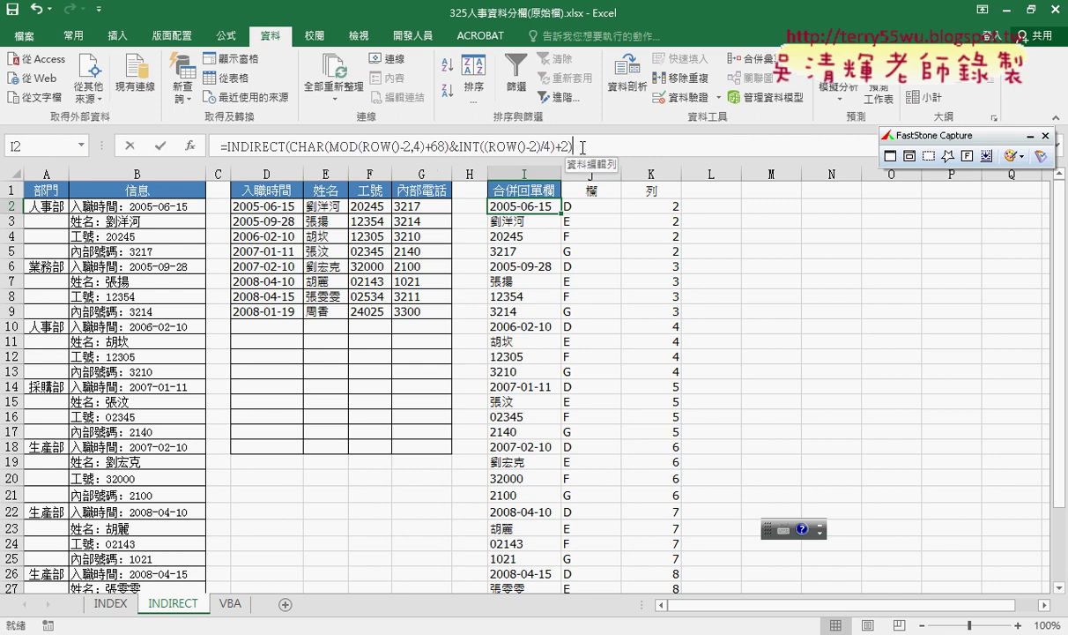
# Step: Copy the finished nested INDIRECT formula from I2 without changing it
pyautogui.moveTo(573, 145); pyautogui.dragTo(328, 145)
pyautogui.moveTo(262, 142)
pyautogui.mouseDown()
pyautogui.moveTo(132, 148)
pyautogui.moveTo(141, 161)
pyautogui.mouseUp()
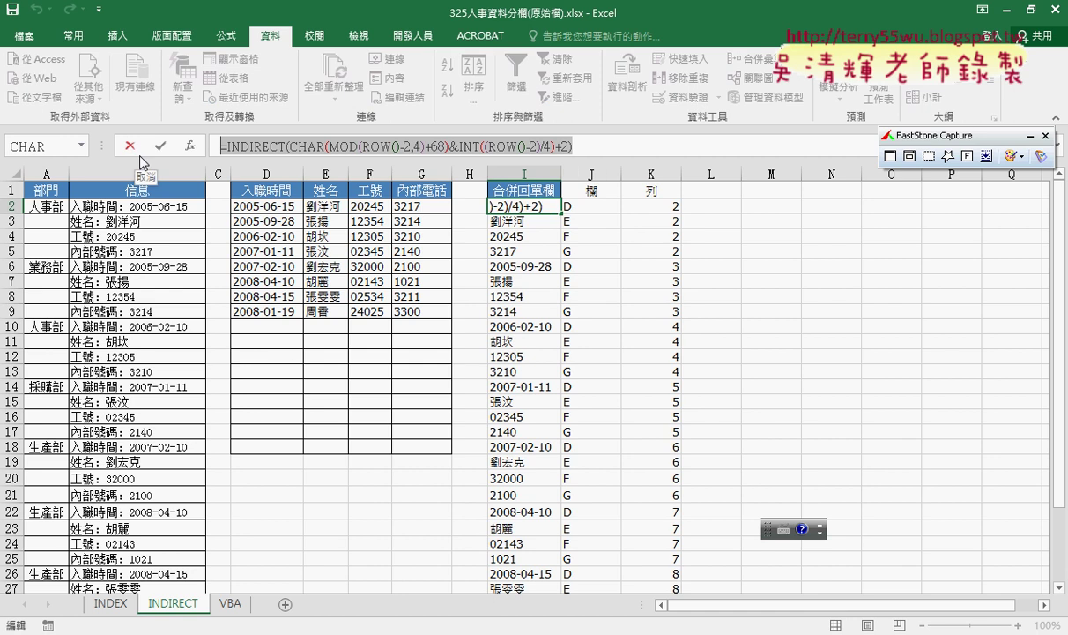
pyautogui.click(130, 145)
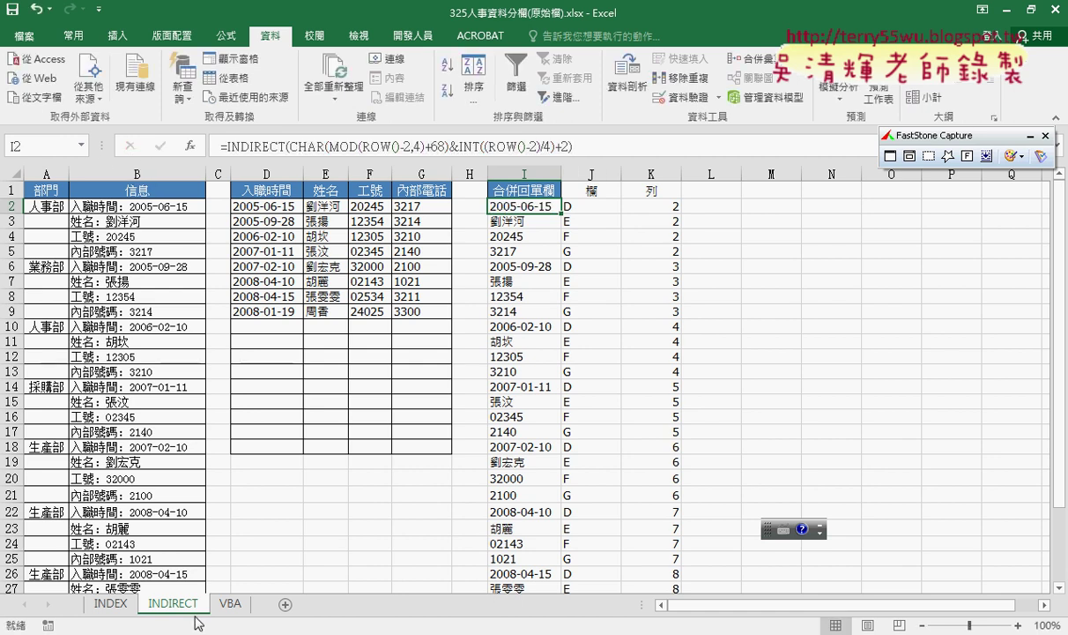
# Step: Paste the nested INDIRECT formula under 一次完成 and format it as Consolas code with Code Pretty
pyautogui.hotkey('ctrl', 'v')
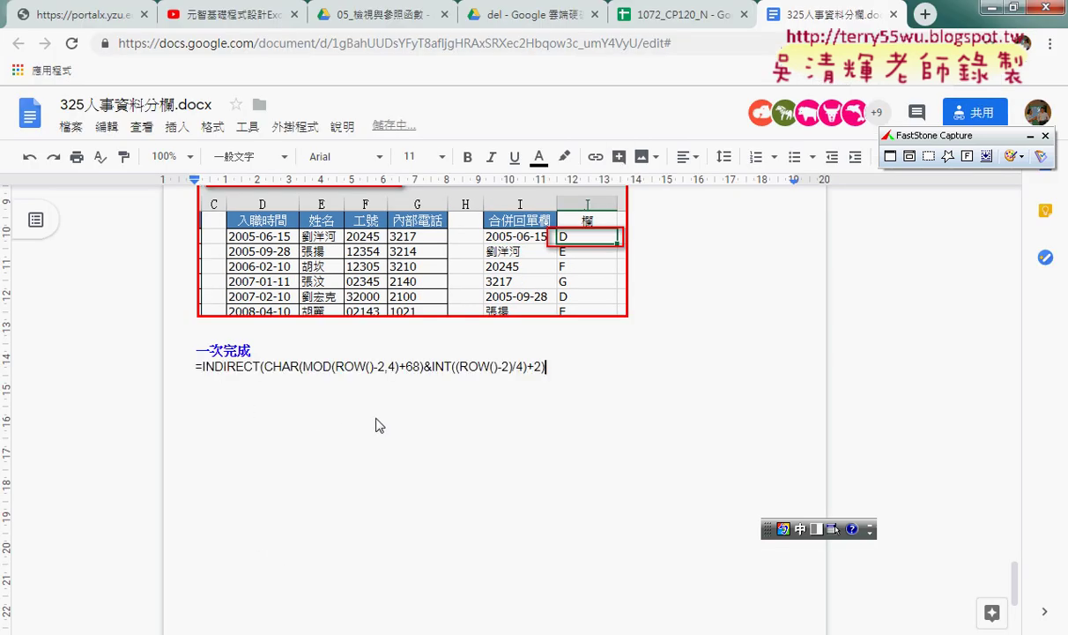
pyautogui.moveTo(558, 369); pyautogui.dragTo(179, 362)
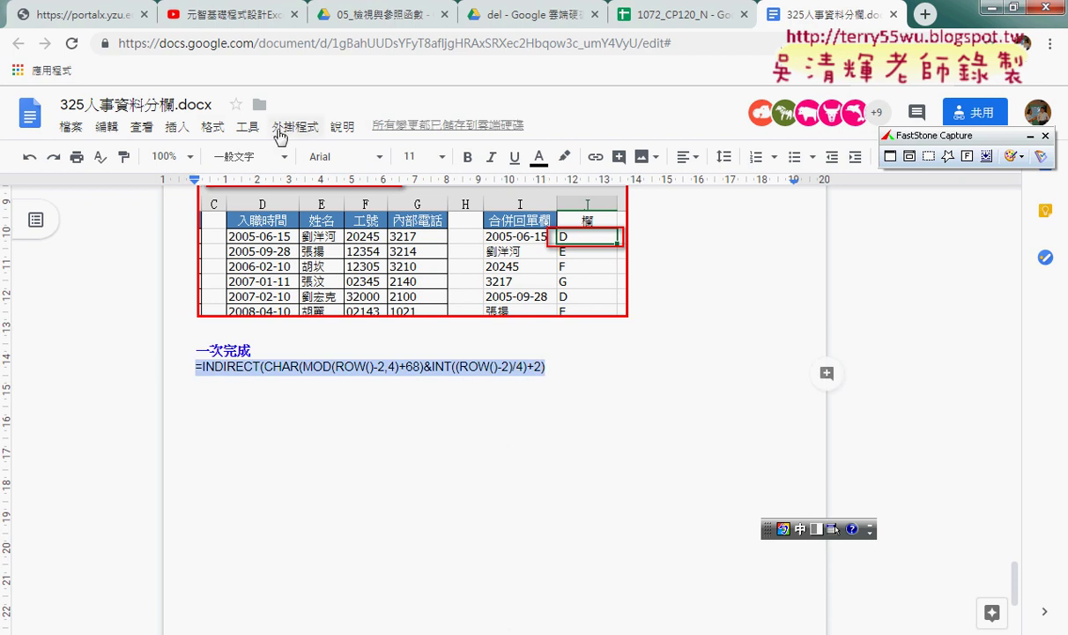
pyautogui.click(294, 126)
pyautogui.moveTo(309, 195)
pyautogui.click(445, 205)
pyautogui.scroll(3, 508, 326)
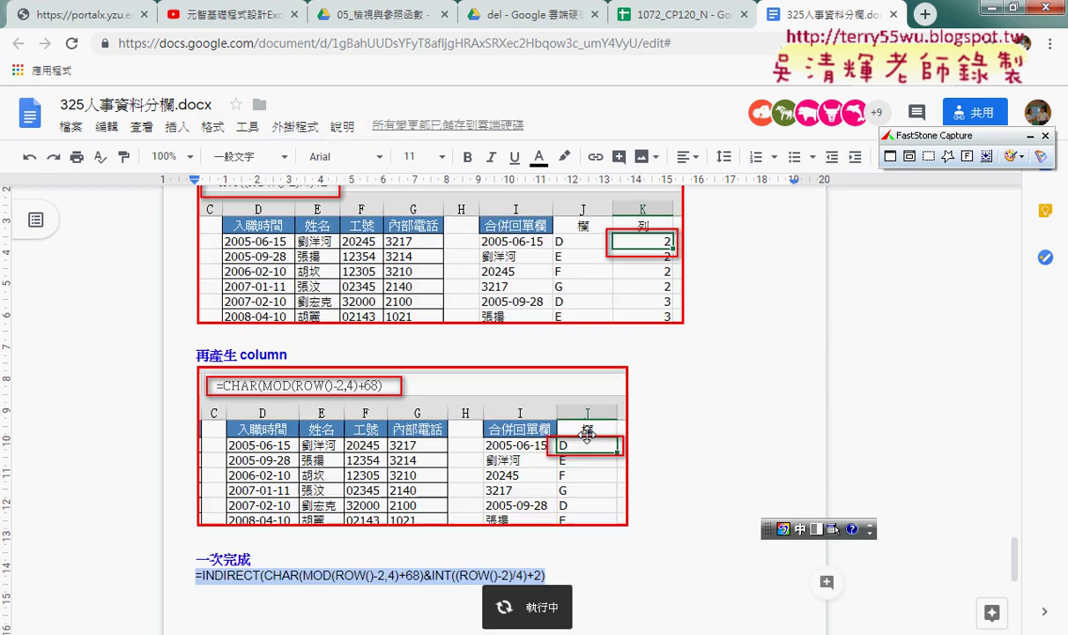
pyautogui.scroll(-2, 351, 424)
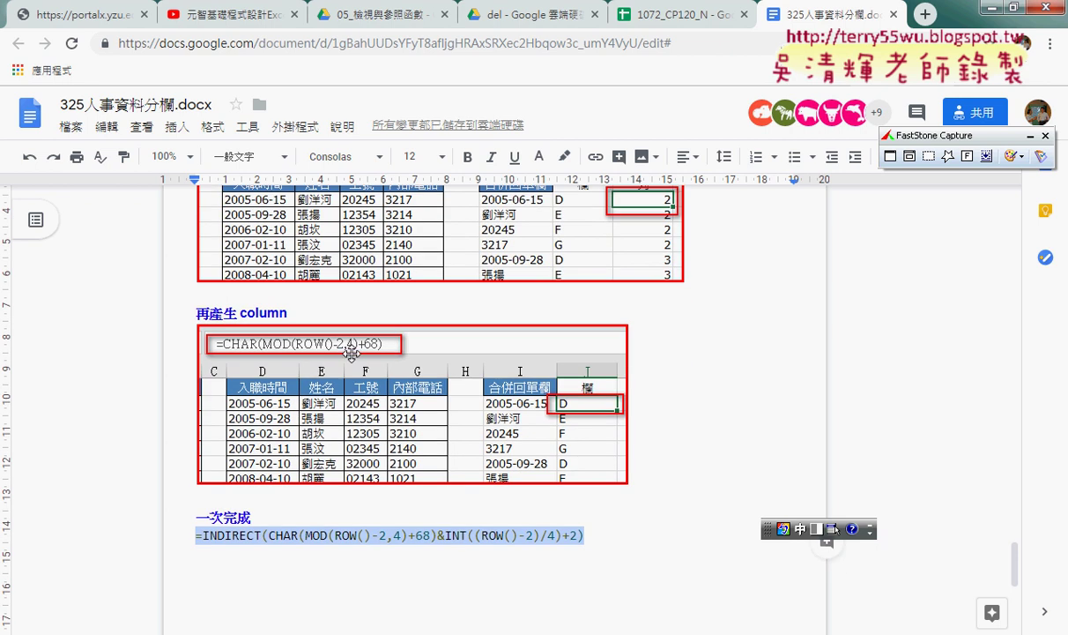